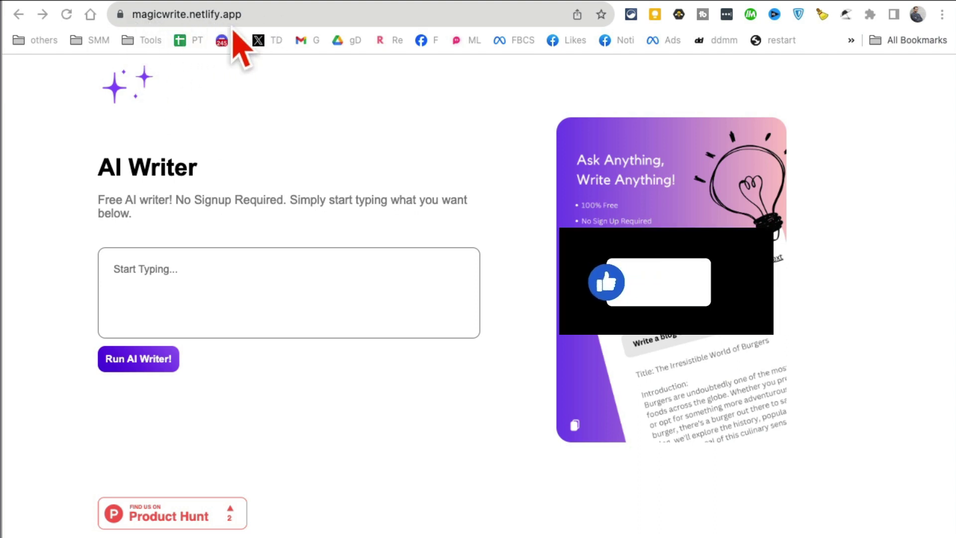
- Paste the prompt 'write a 200 word blog article about productivity tips while working from home' into Magic Write
click(247, 281)
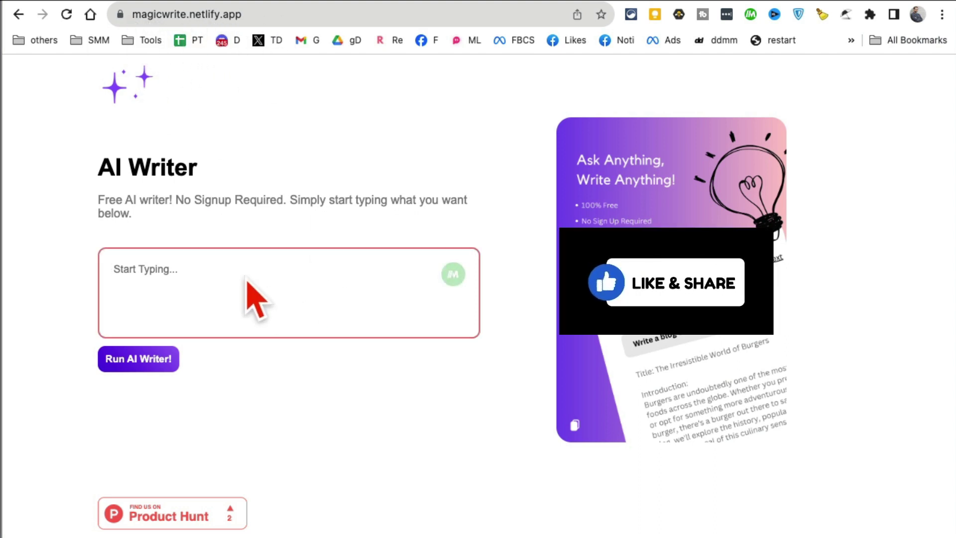
text(write a 200 word blog article about productivity tips while working from home)
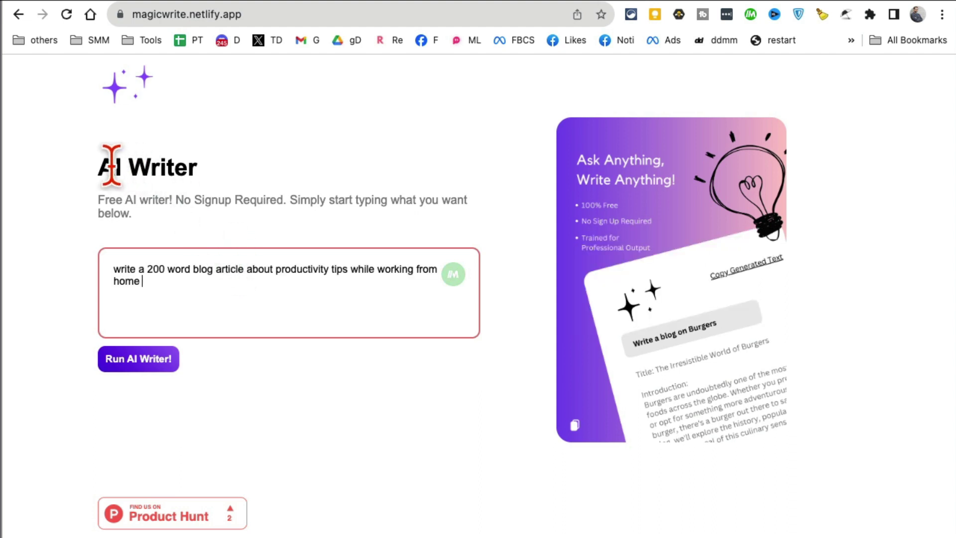
drag(102, 166, 224, 175)
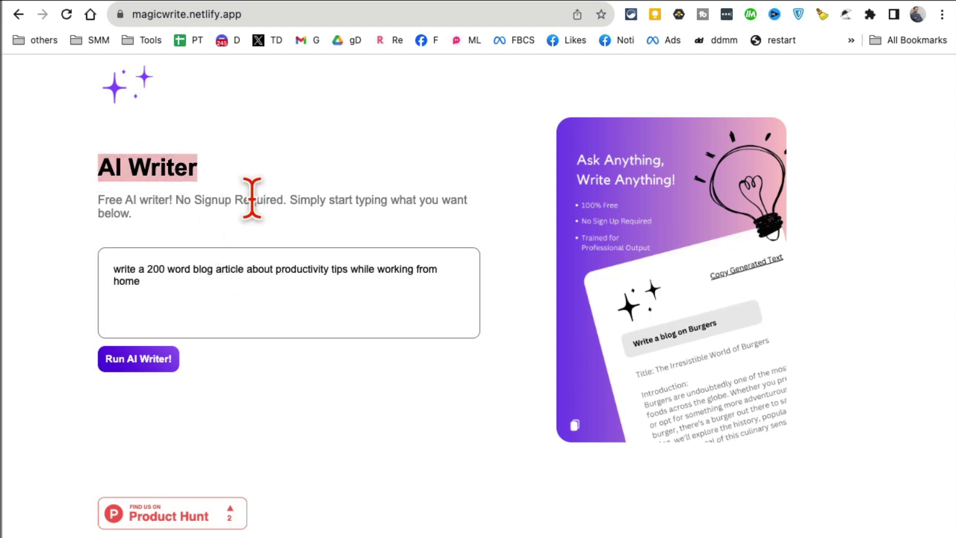
drag(173, 200, 109, 199)
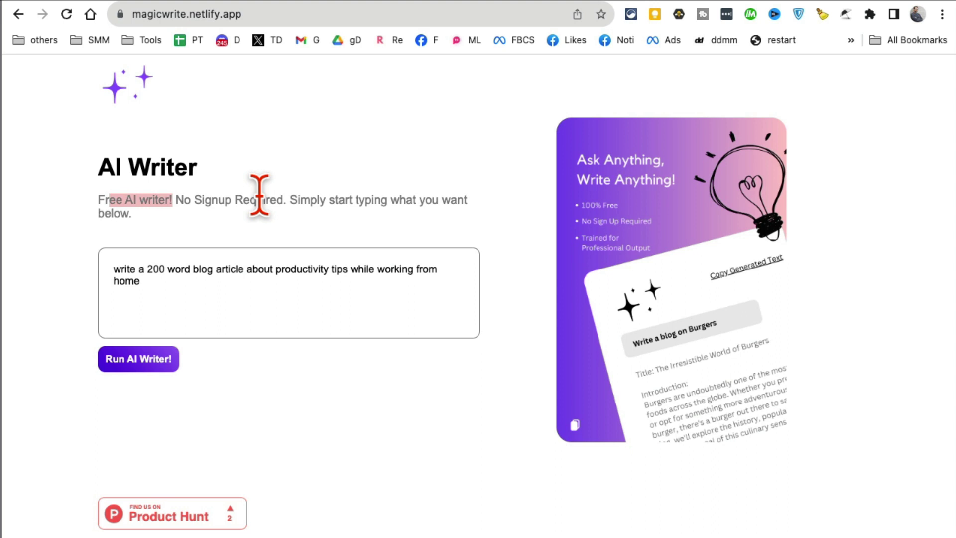
drag(283, 200, 195, 199)
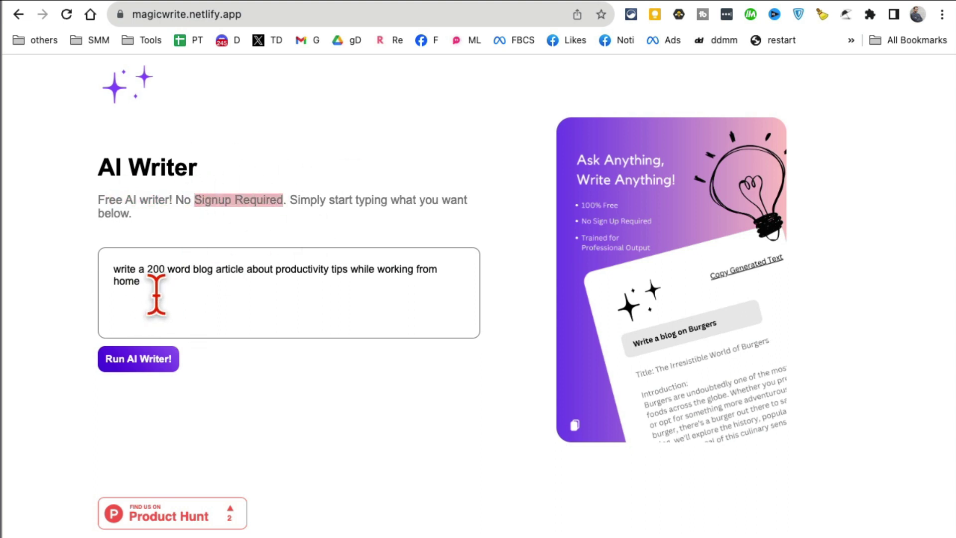
drag(156, 295, 96, 267)
click(205, 313)
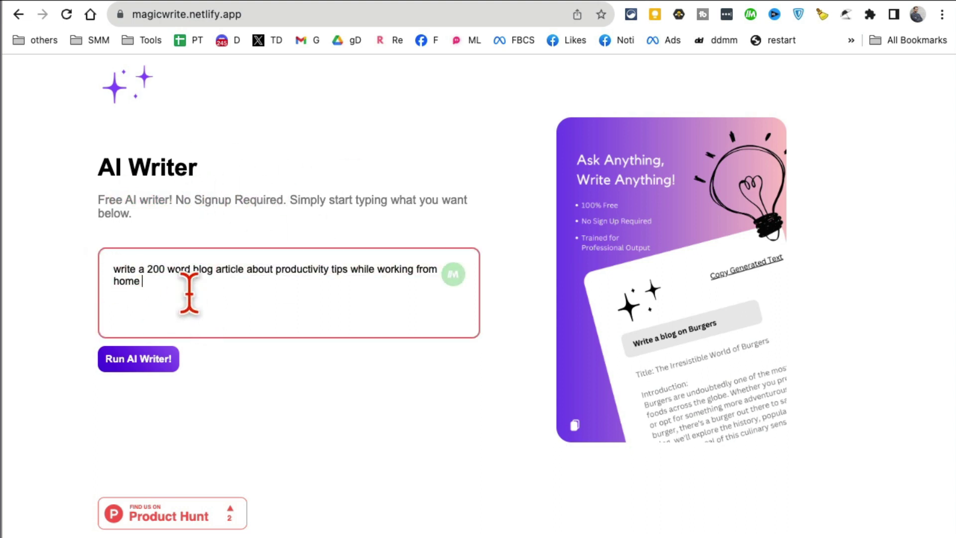
- Run AI Writer to generate the productivity article and scroll through the output
click(158, 367)
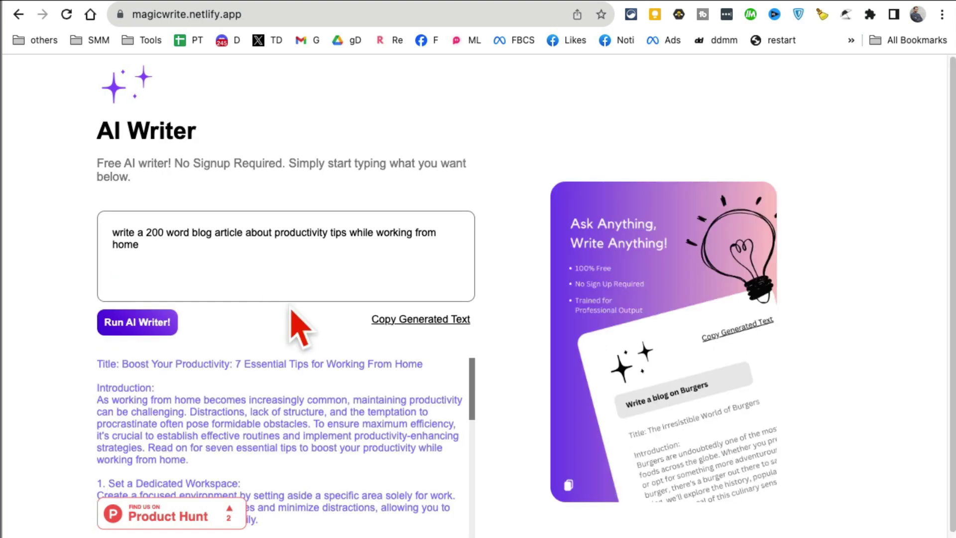
scroll(453, 380, down, 2)
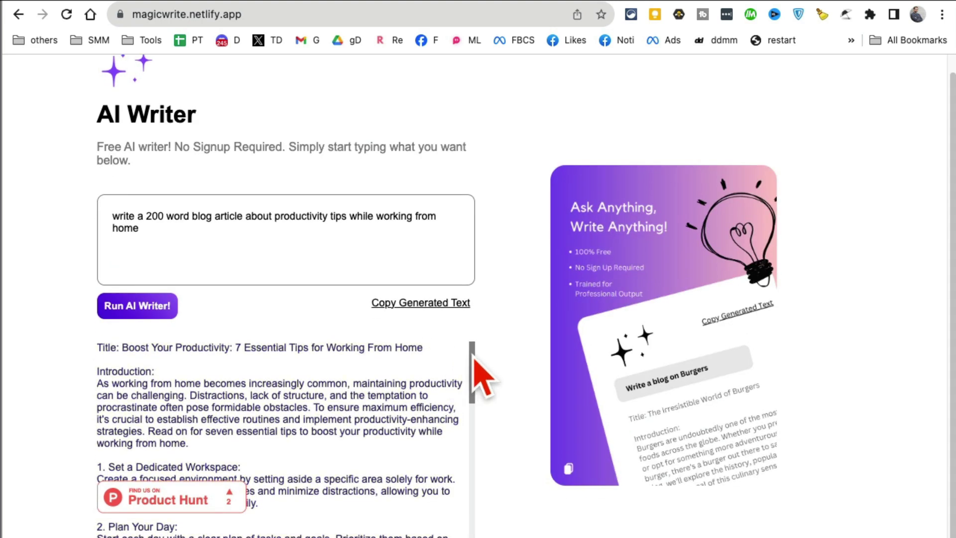
scroll(474, 355, down, 3)
scroll(472, 351, up, 3)
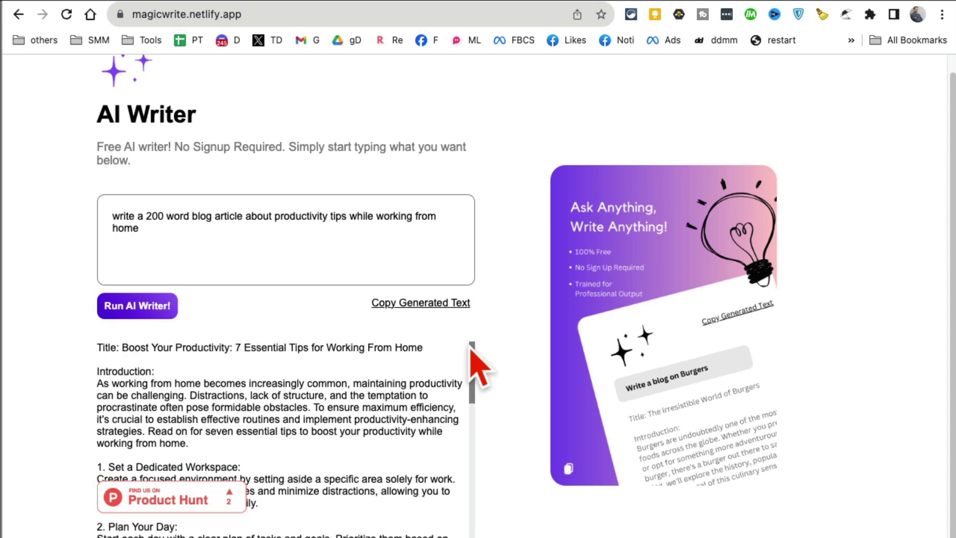
- Highlight the article's title, introduction and conclusion, then copy the generated text
triple_click(288, 347)
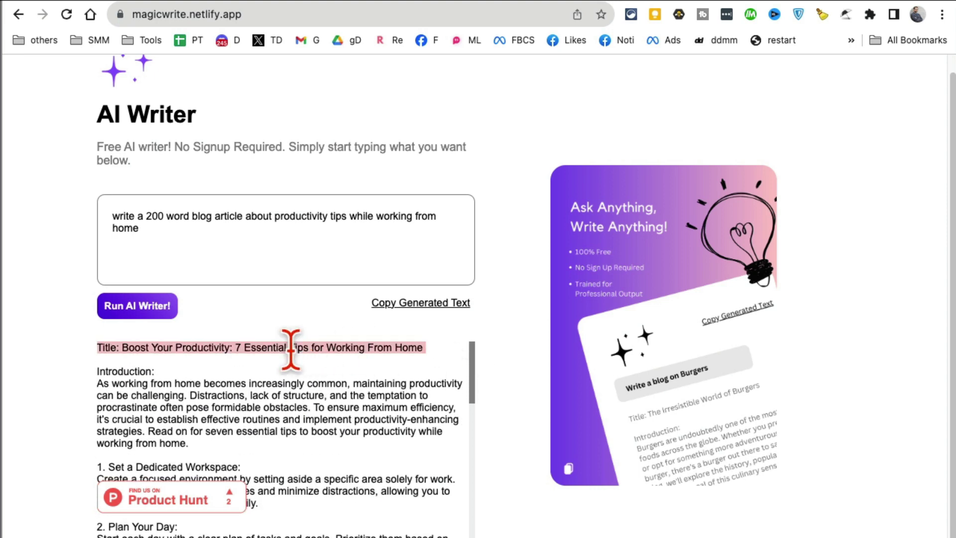
drag(120, 371, 228, 432)
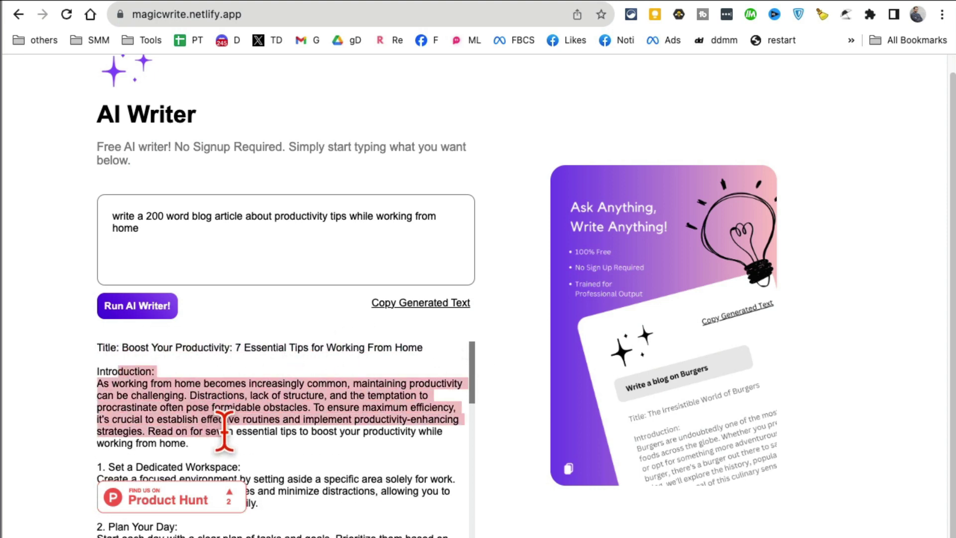
scroll(481, 416, down, 3)
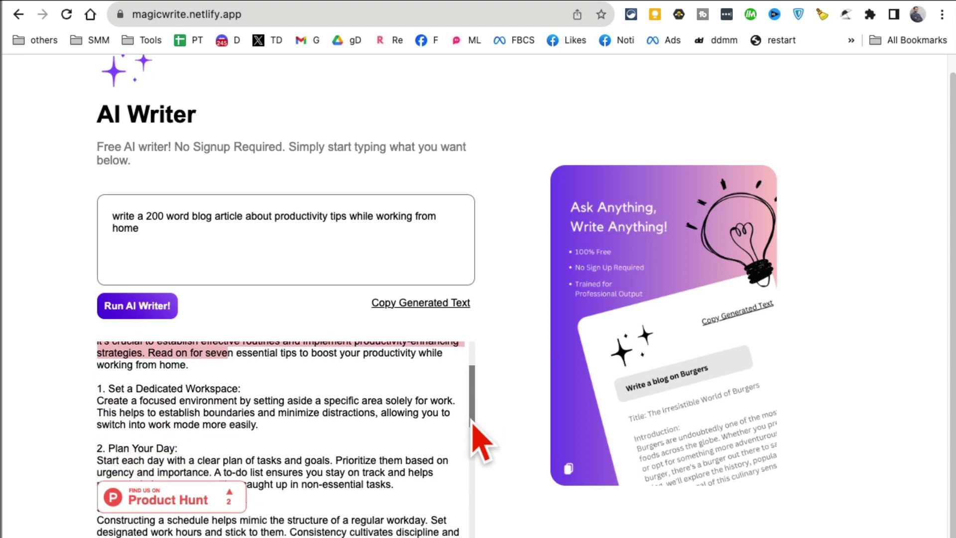
click(127, 384)
drag(127, 383, 468, 443)
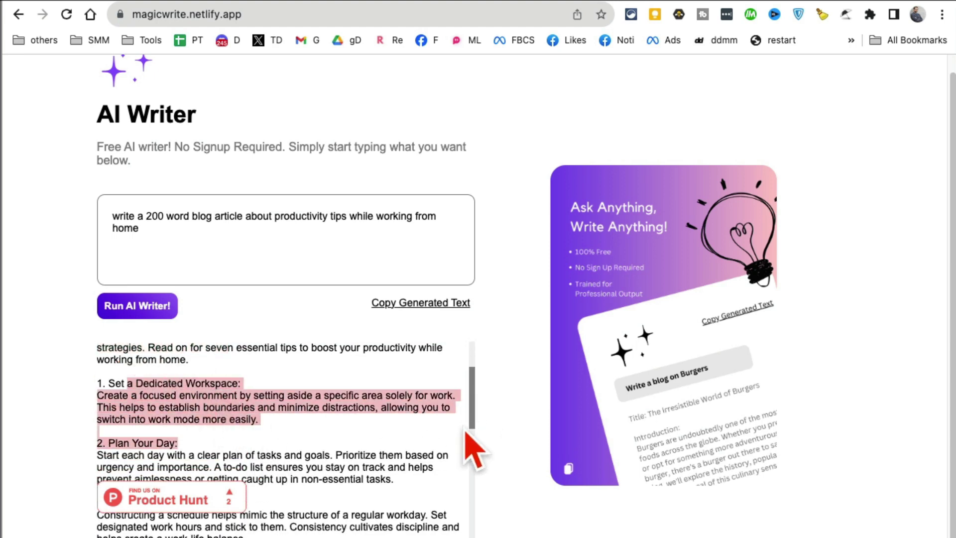
scroll(473, 502, down, 7)
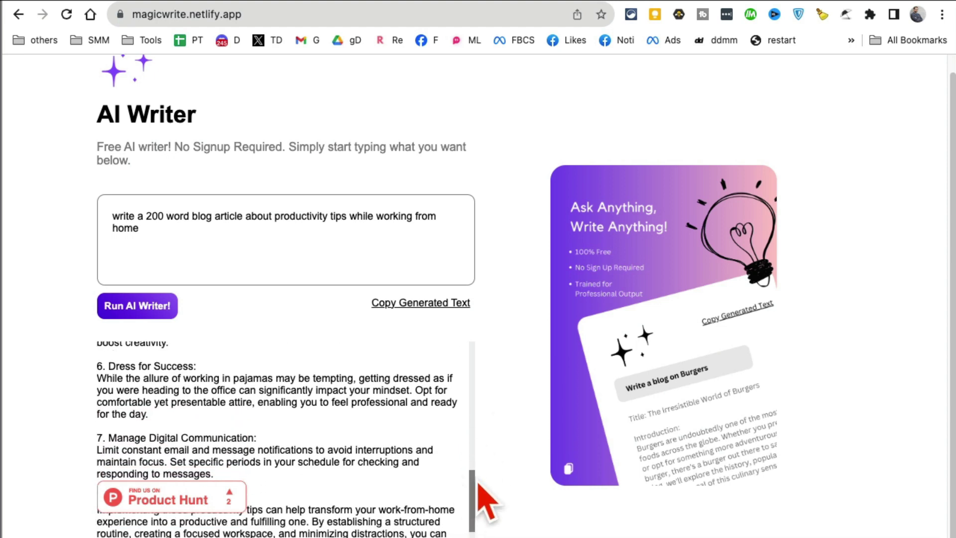
drag(465, 488, 384, 520)
scroll(385, 458, down, 1)
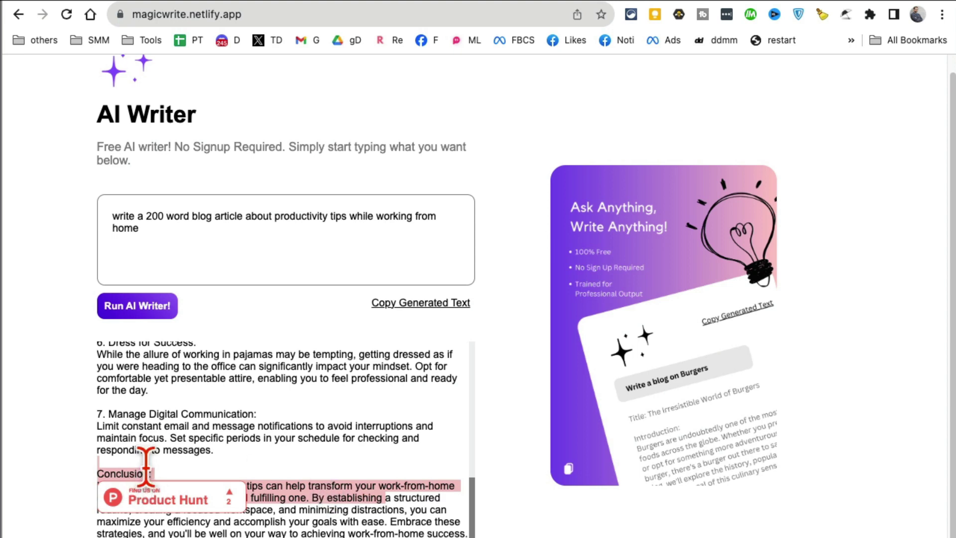
scroll(335, 354, up, 15)
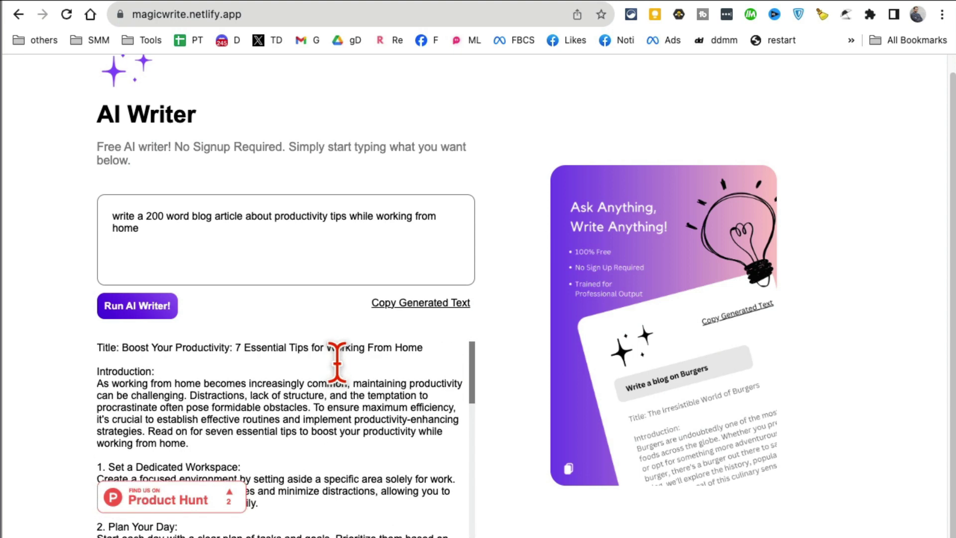
click(413, 303)
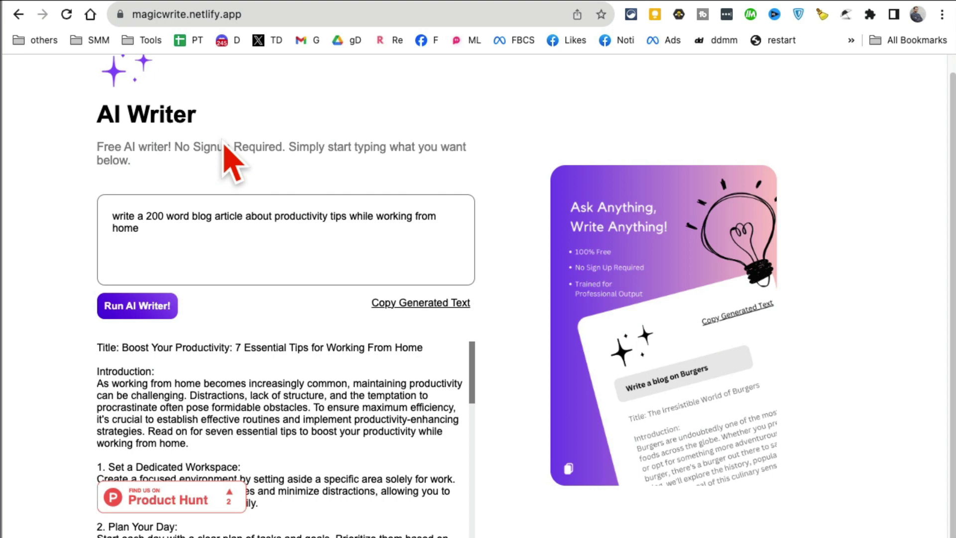
drag(275, 147, 174, 147)
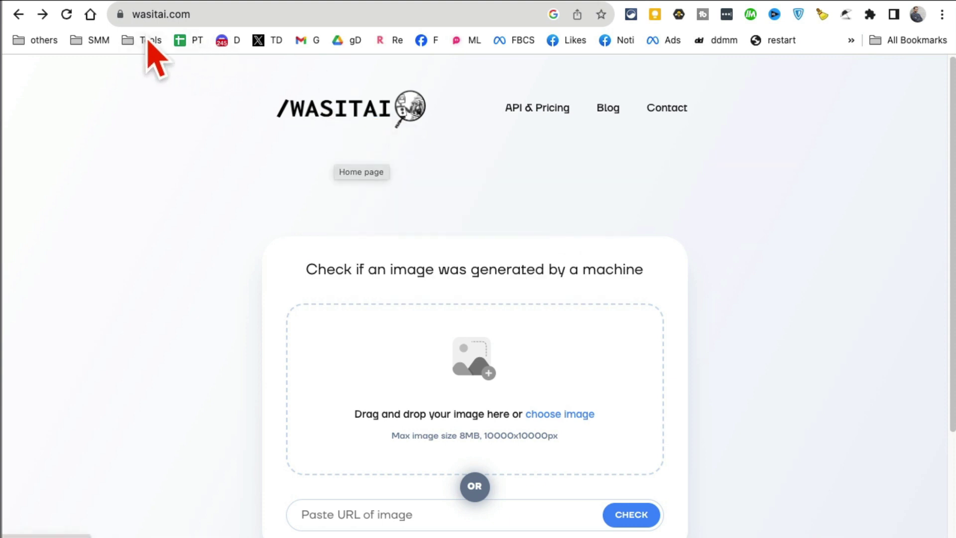
- Drop a cave-scene image into WasItAI and get the 'generated by a robot' verdict
drag(342, 269, 578, 268)
click(584, 269)
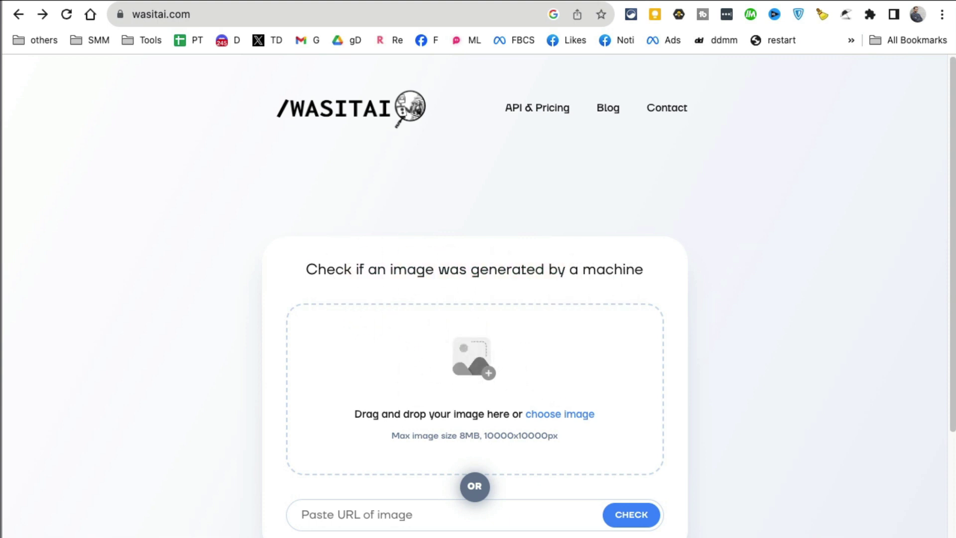
drag(459, 394, 523, 397)
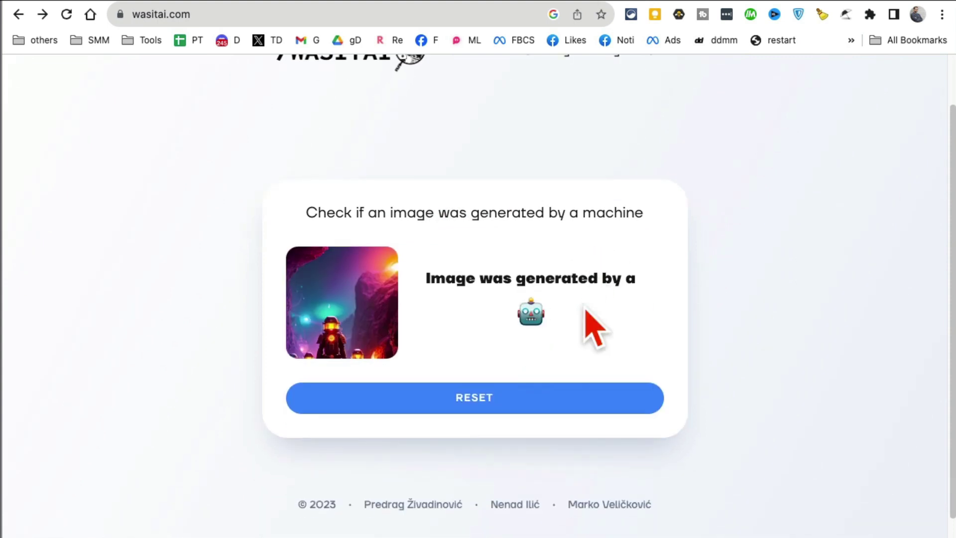
drag(479, 278, 583, 305)
click(533, 283)
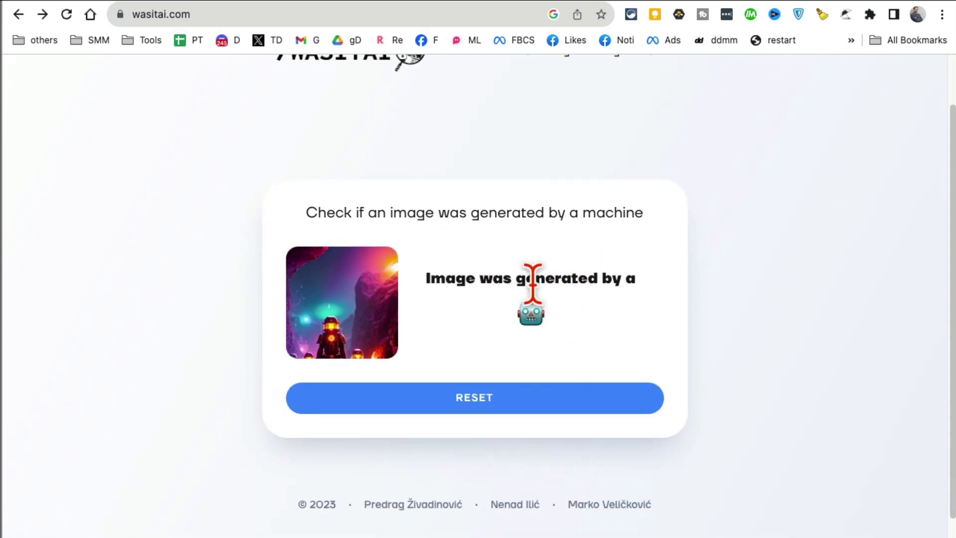
double_click(531, 313)
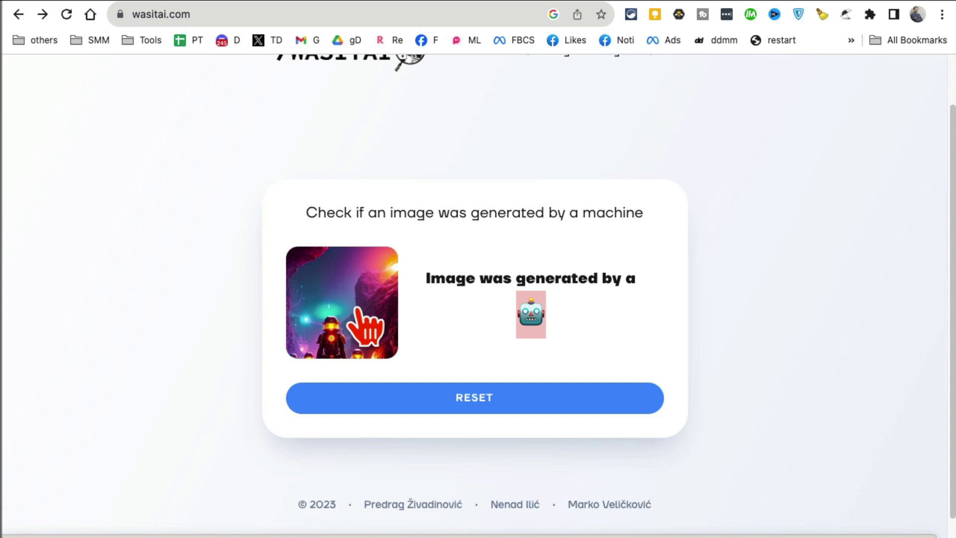
scroll(504, 271, up, 2)
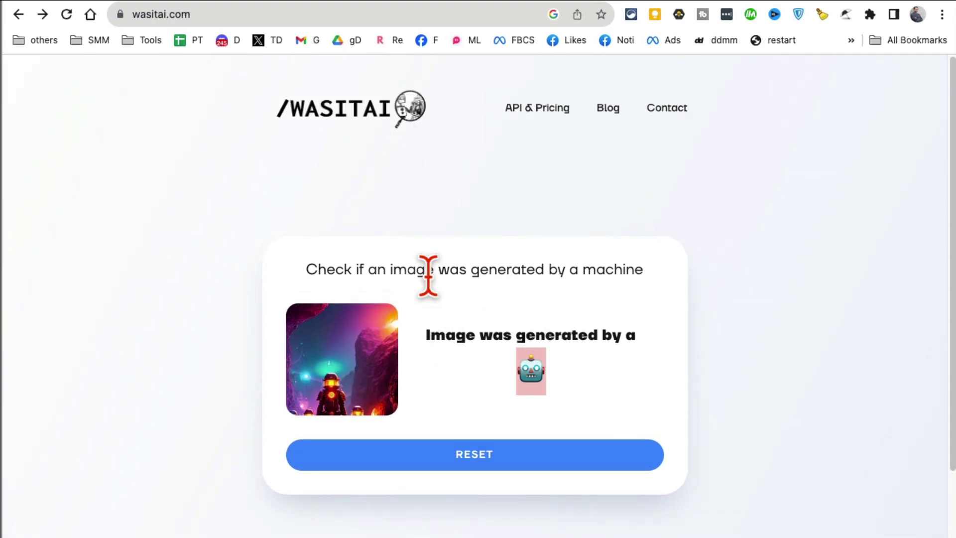
drag(427, 270, 513, 273)
triple_click(544, 269)
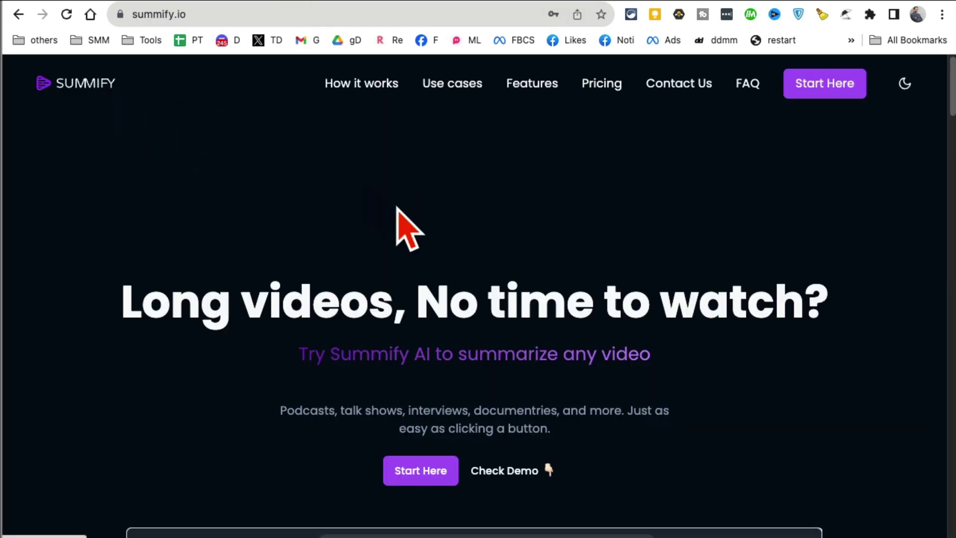
- Submit Summify's prefilled sign-up form to reach the dashboard with 170 minutes left
drag(178, 296, 717, 308)
click(717, 308)
triple_click(717, 308)
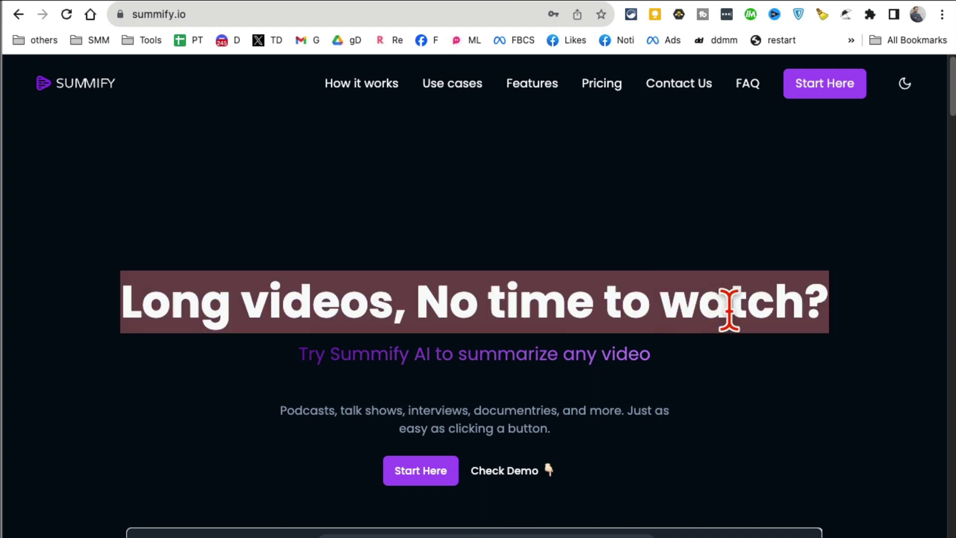
click(825, 91)
click(539, 378)
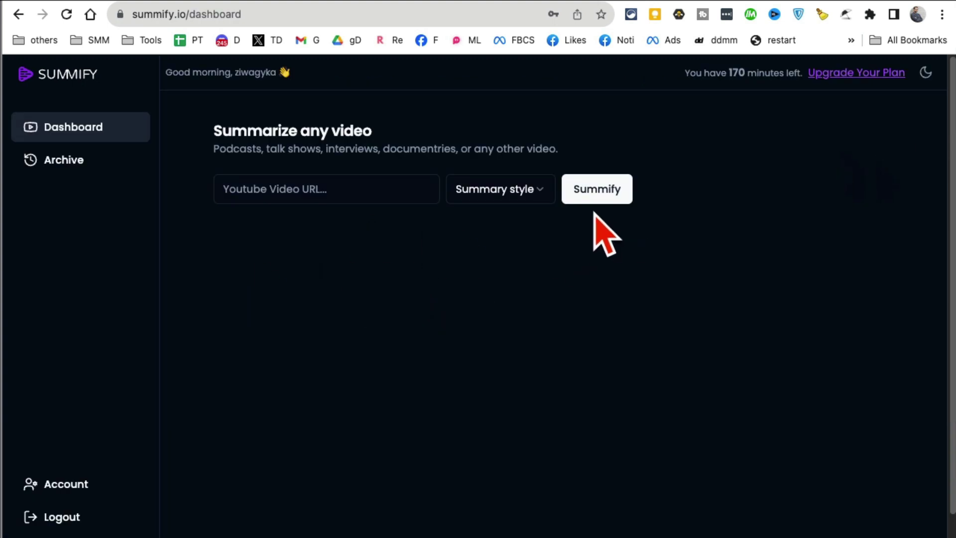
- Paste the YouTube video link and choose the Key Insights summary style
click(339, 189)
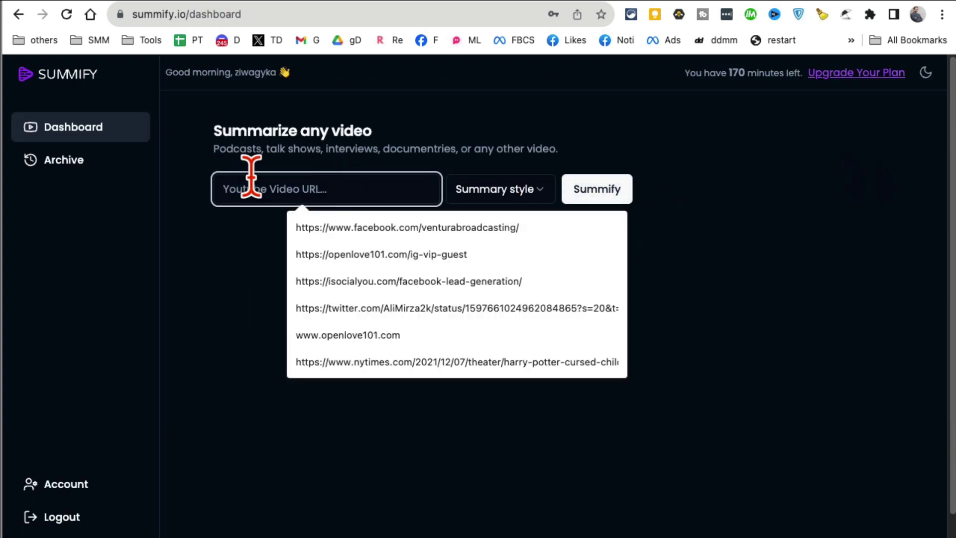
key(ctrl+v)
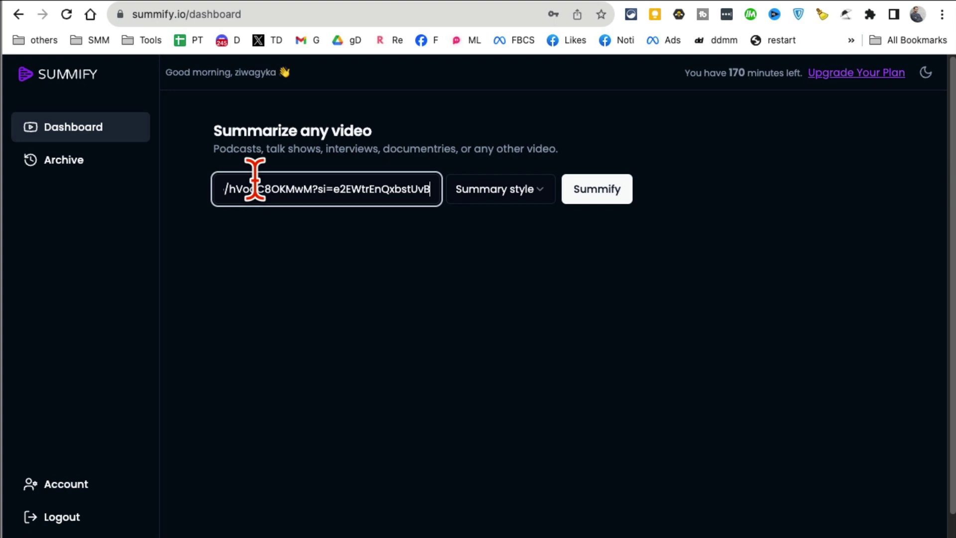
drag(407, 183, 220, 186)
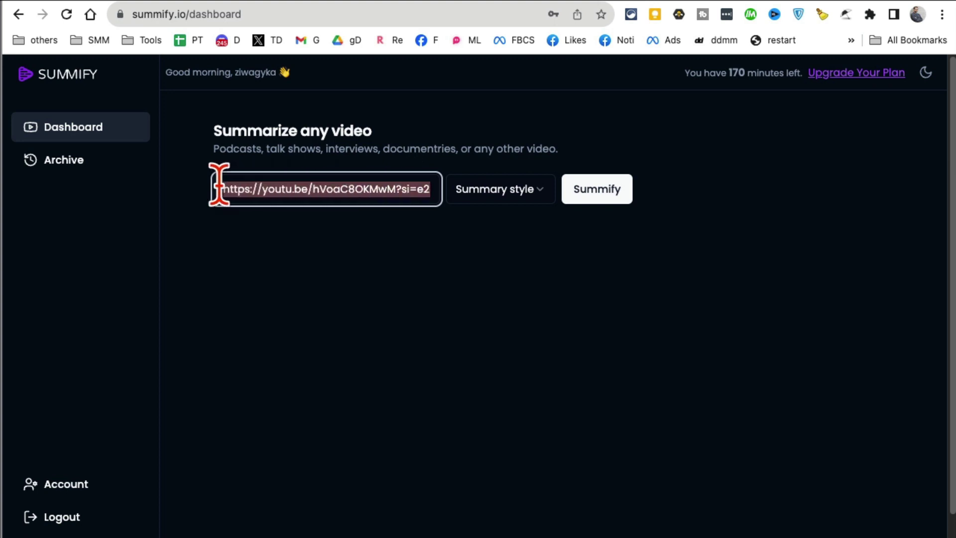
click(513, 196)
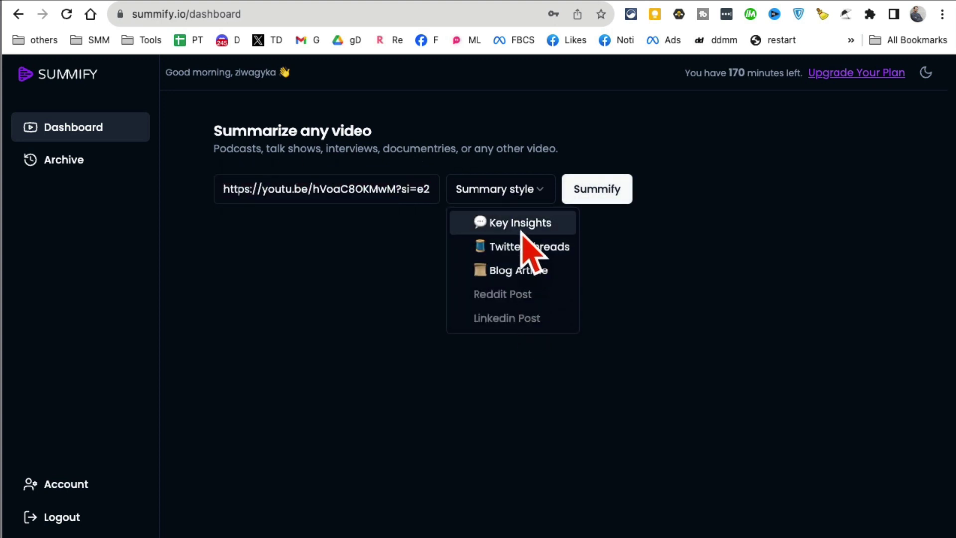
click(521, 229)
click(518, 212)
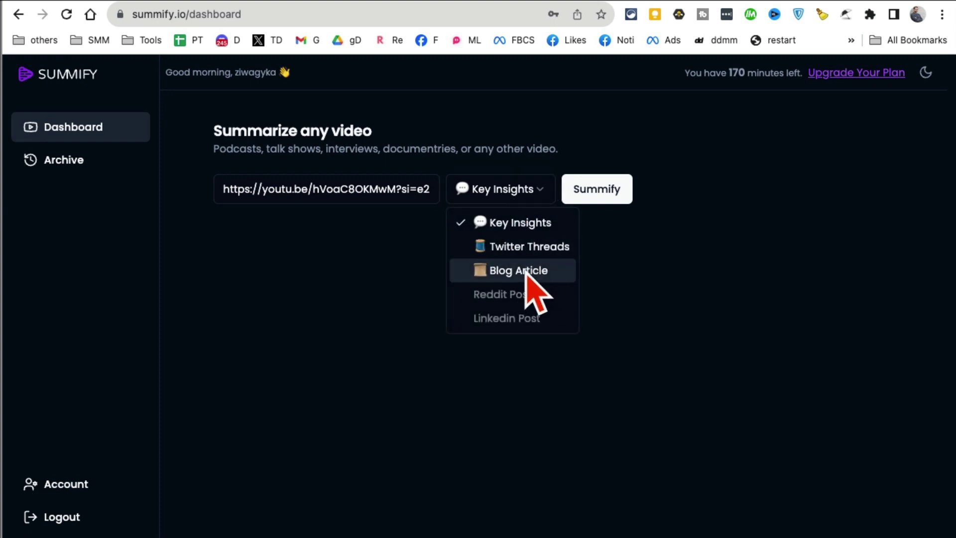
click(363, 212)
- Generate the summary for 'The Best Side Hustle For 2024' and scroll through the result
click(613, 193)
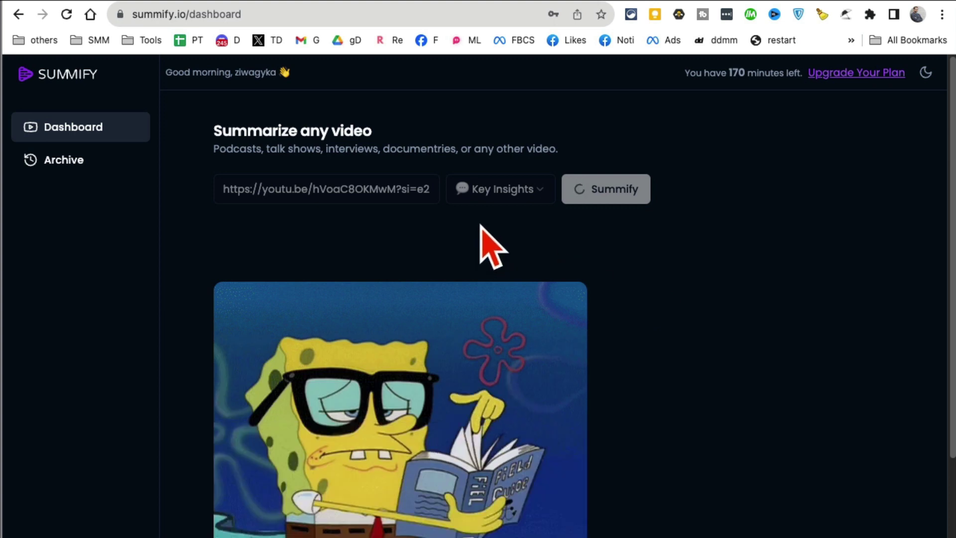
scroll(663, 314, down, 2)
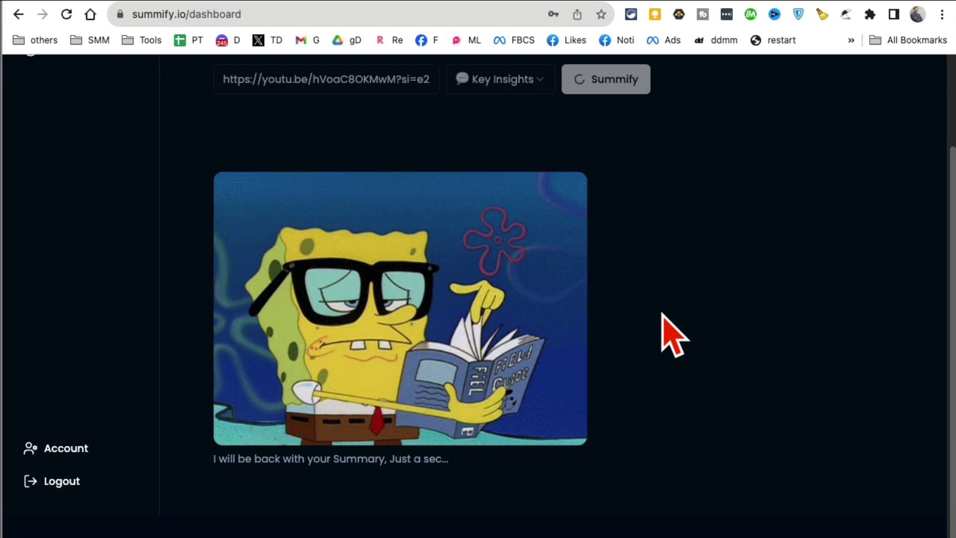
scroll(662, 314, up, 2)
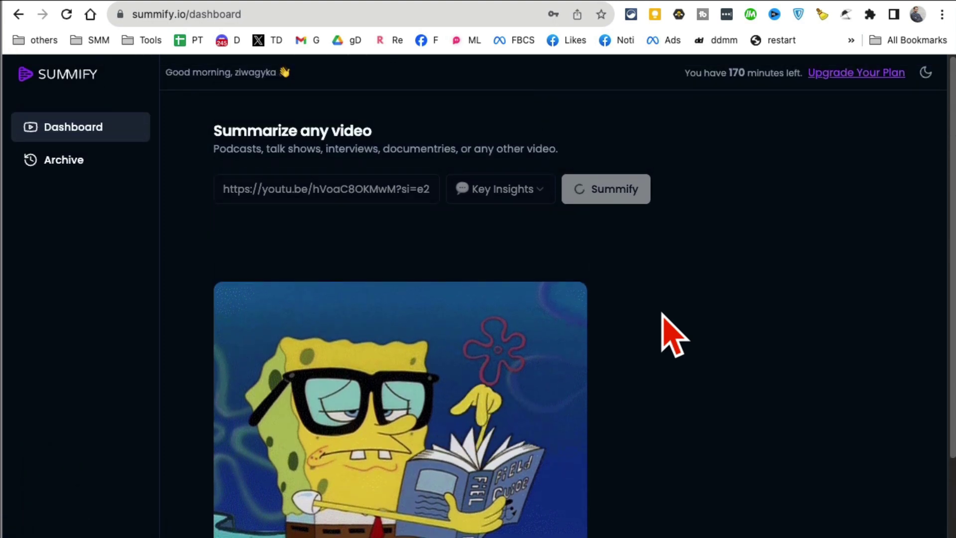
scroll(663, 314, down, 1)
scroll(662, 314, down, 1)
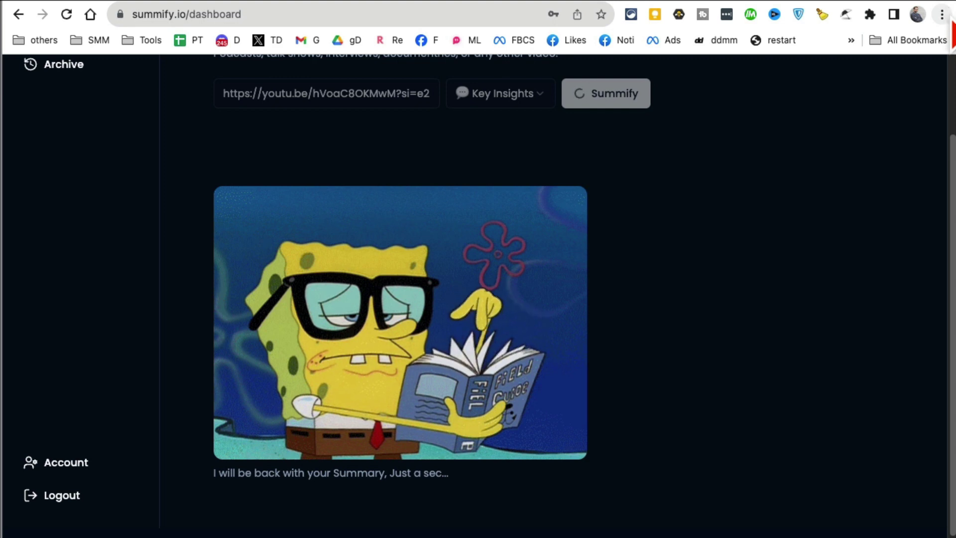
scroll(839, 227, up, 3)
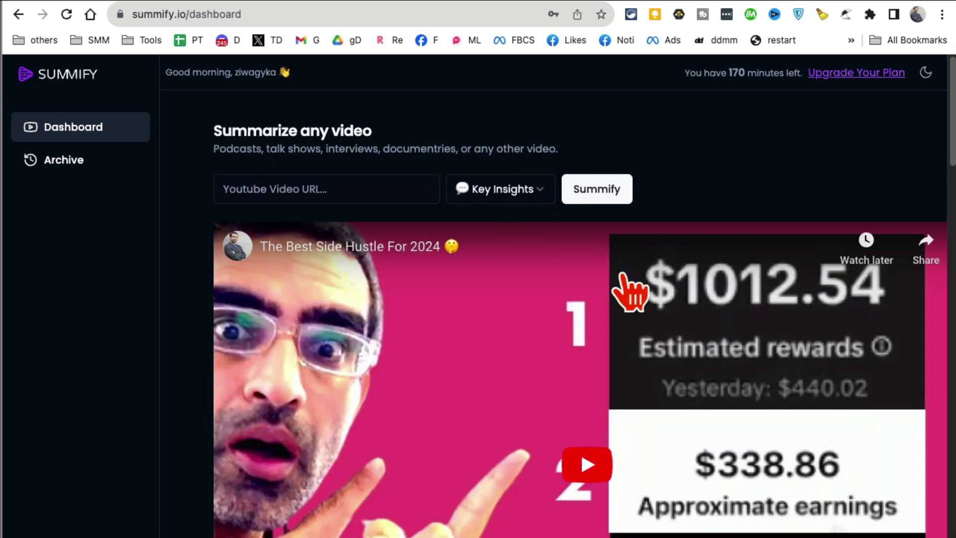
scroll(630, 289, down, 3)
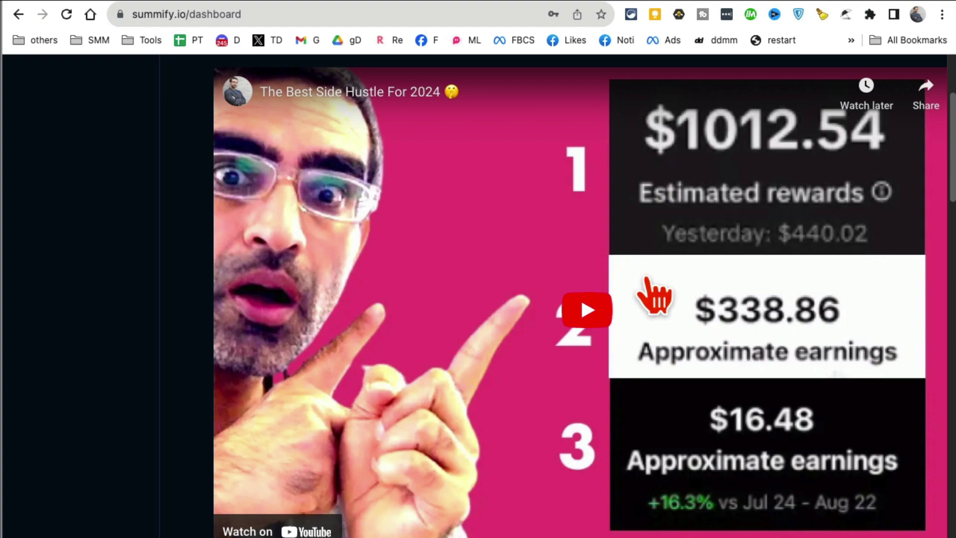
scroll(652, 293, down, 1)
scroll(623, 284, up, 3)
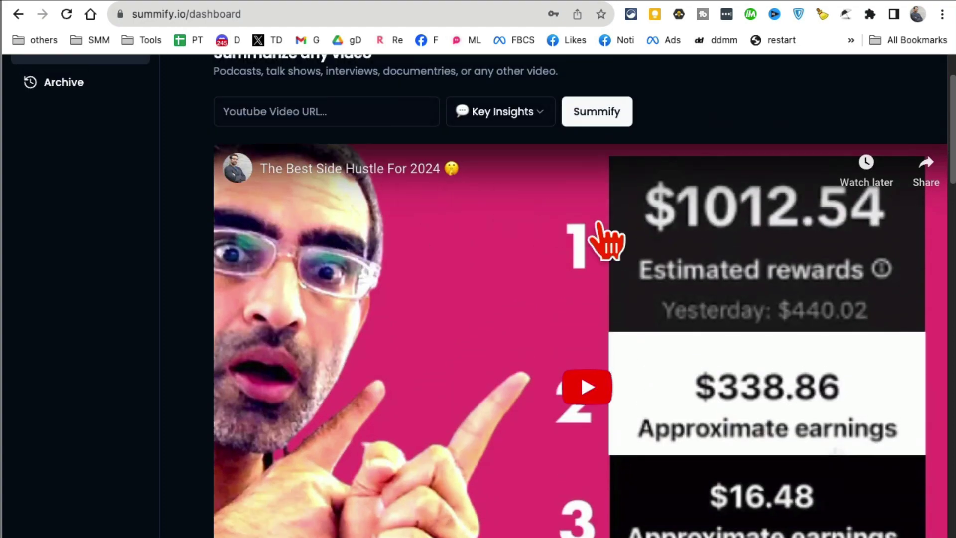
scroll(680, 297, down, 3)
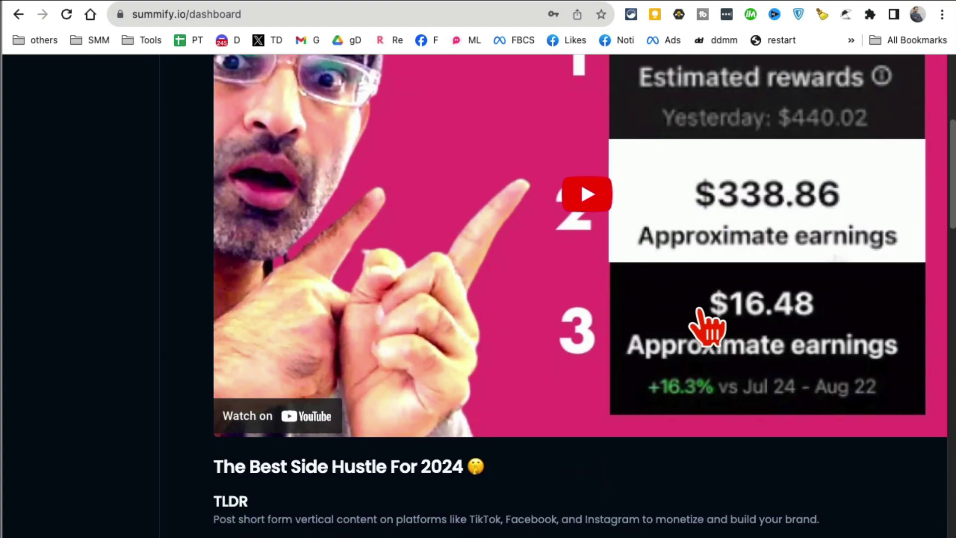
scroll(683, 337, down, 3)
scroll(378, 384, down, 1)
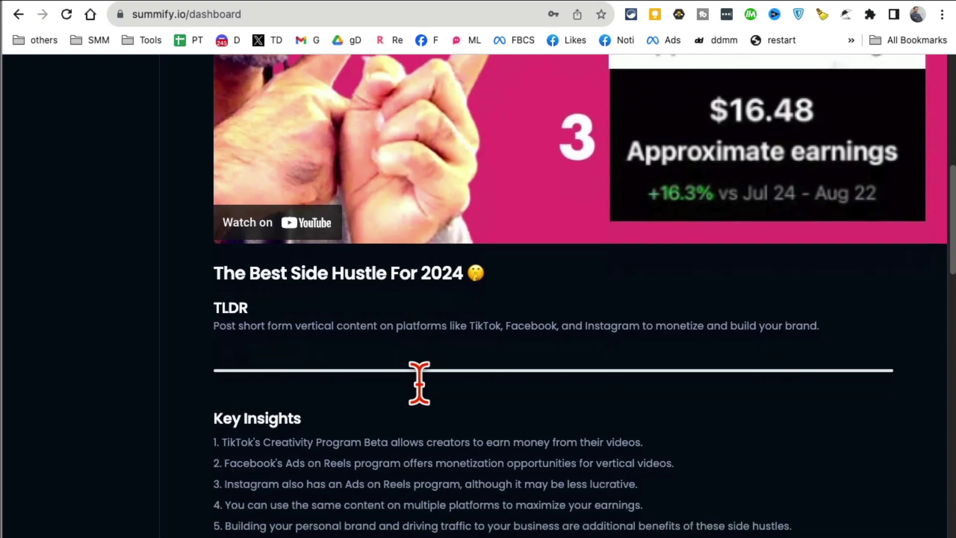
drag(266, 327, 294, 343)
click(312, 339)
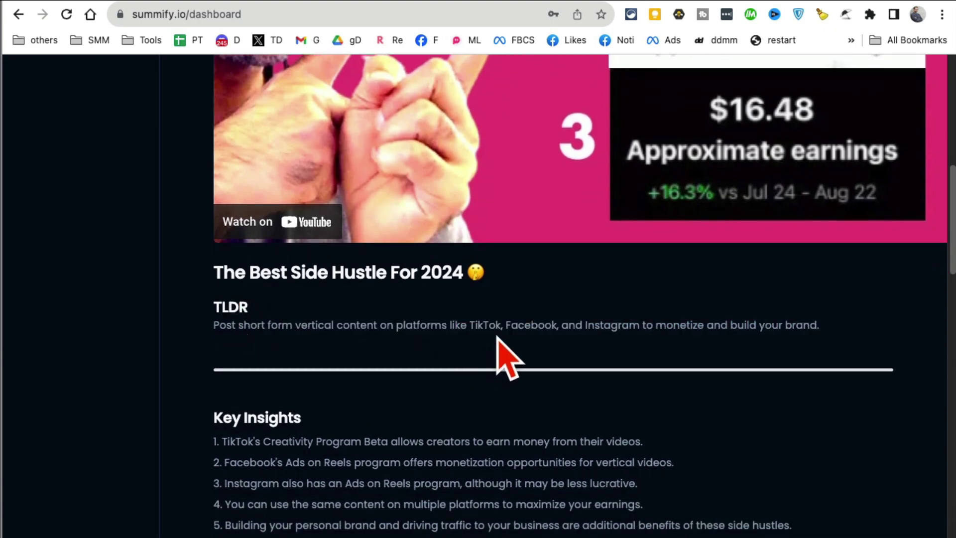
triple_click(493, 324)
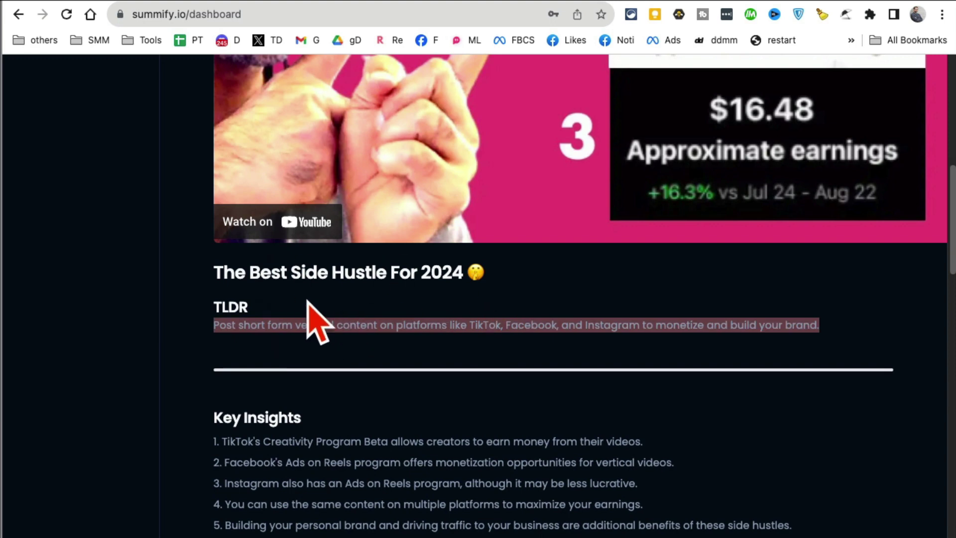
drag(271, 272, 379, 272)
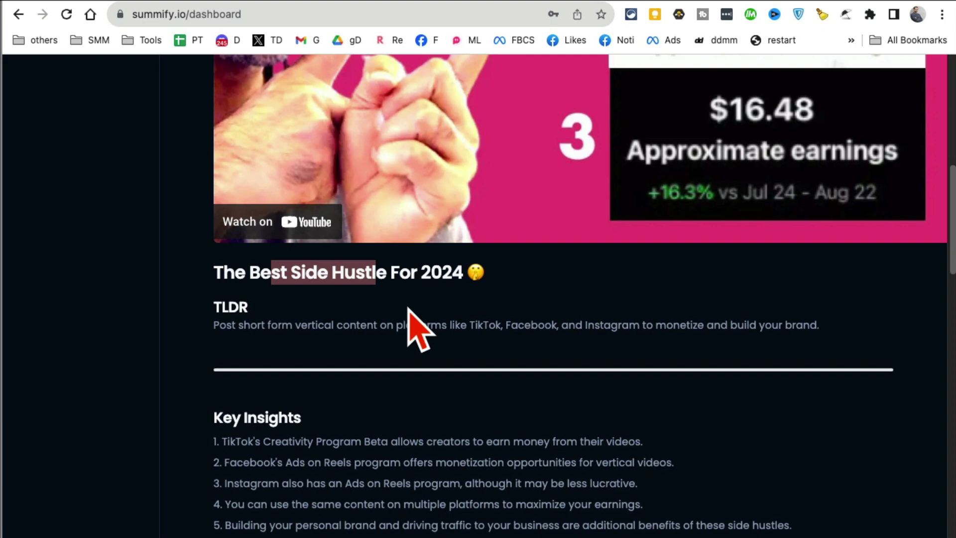
drag(251, 324, 385, 324)
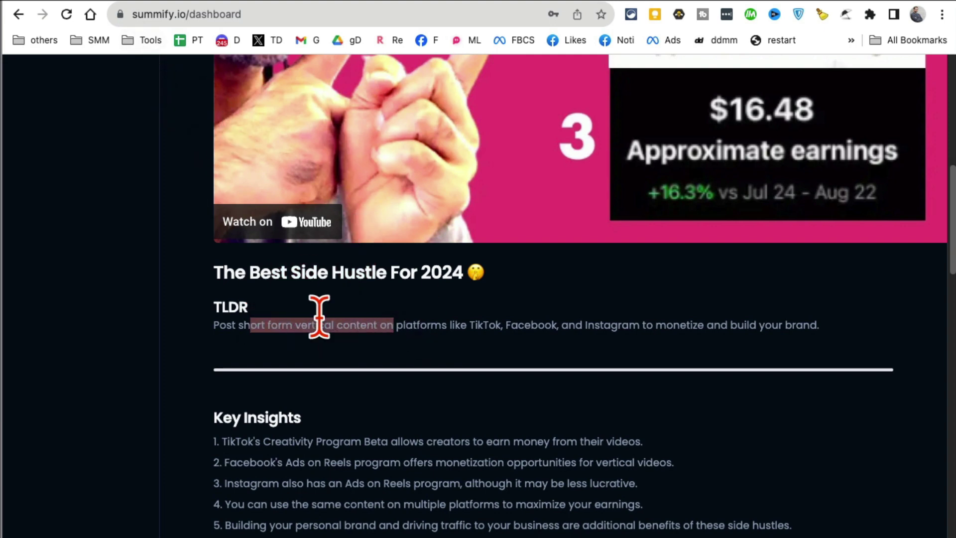
triple_click(356, 325)
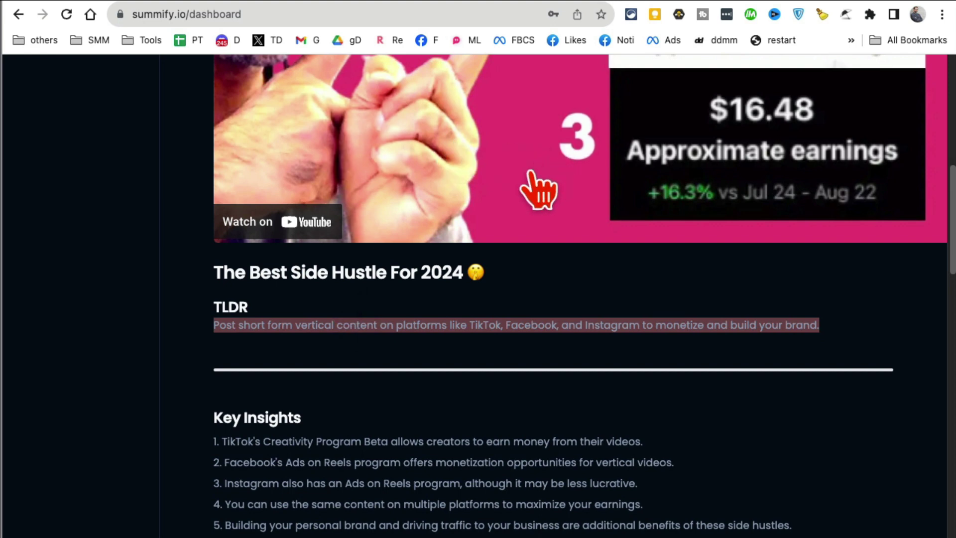
triple_click(376, 324)
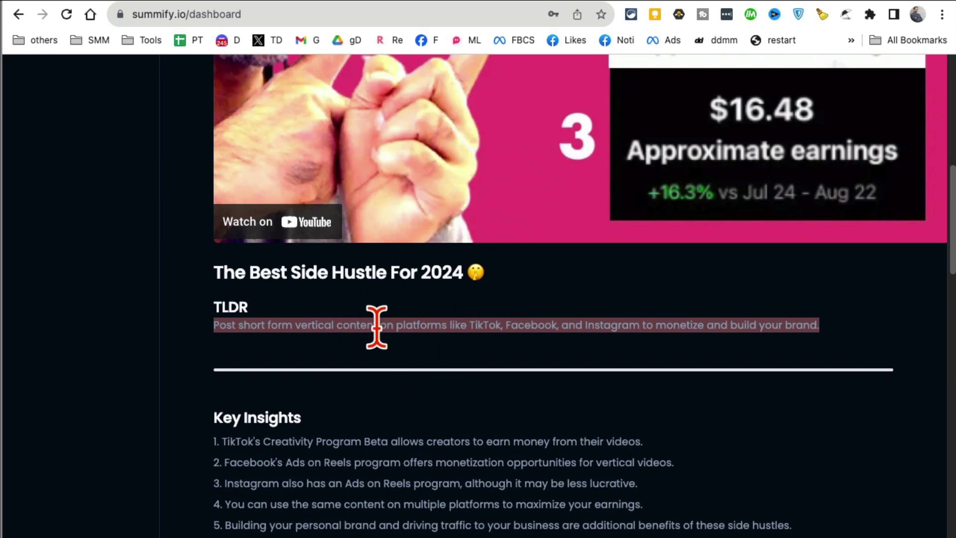
scroll(376, 326, down, 3)
scroll(377, 325, down, 1)
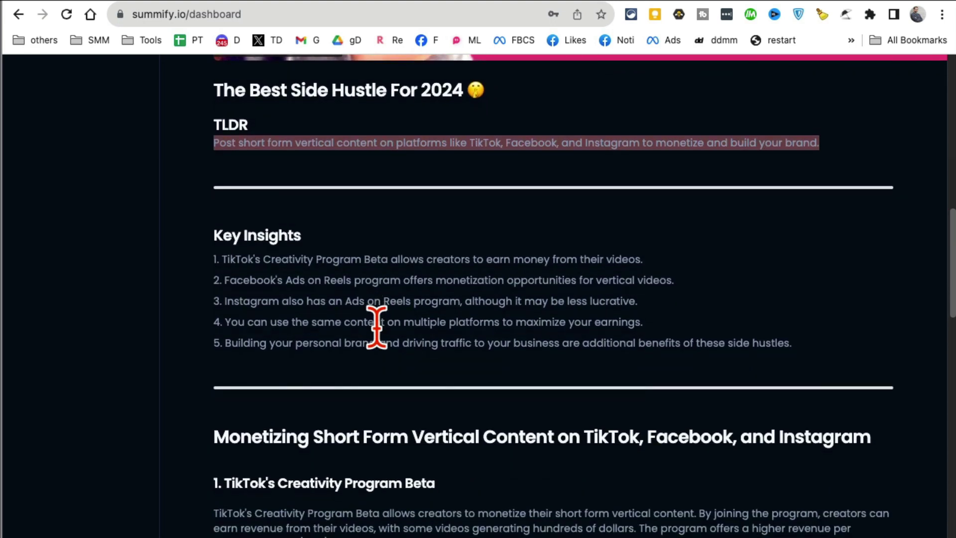
scroll(376, 325, down, 3)
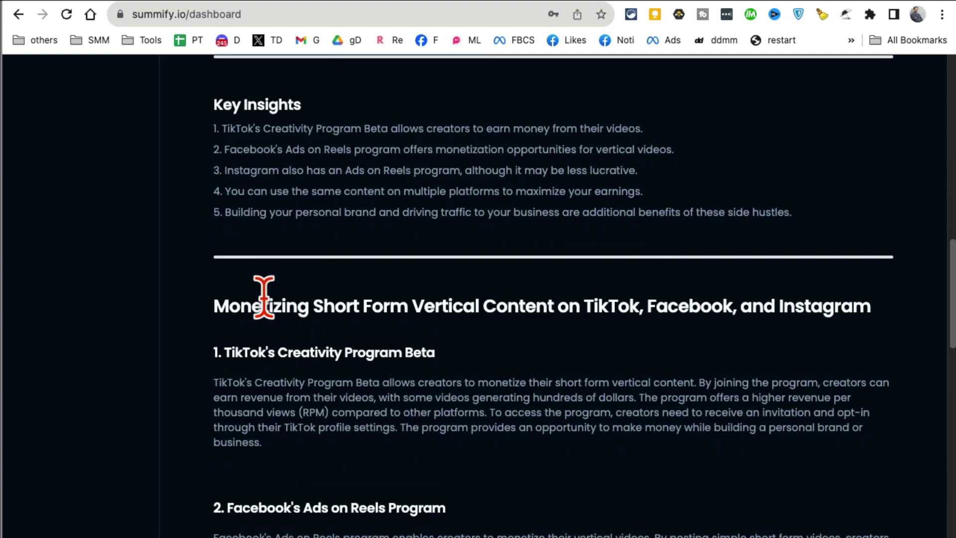
drag(269, 149, 394, 237)
scroll(436, 318, down, 3)
drag(288, 219, 481, 393)
scroll(480, 393, down, 2)
click(308, 129)
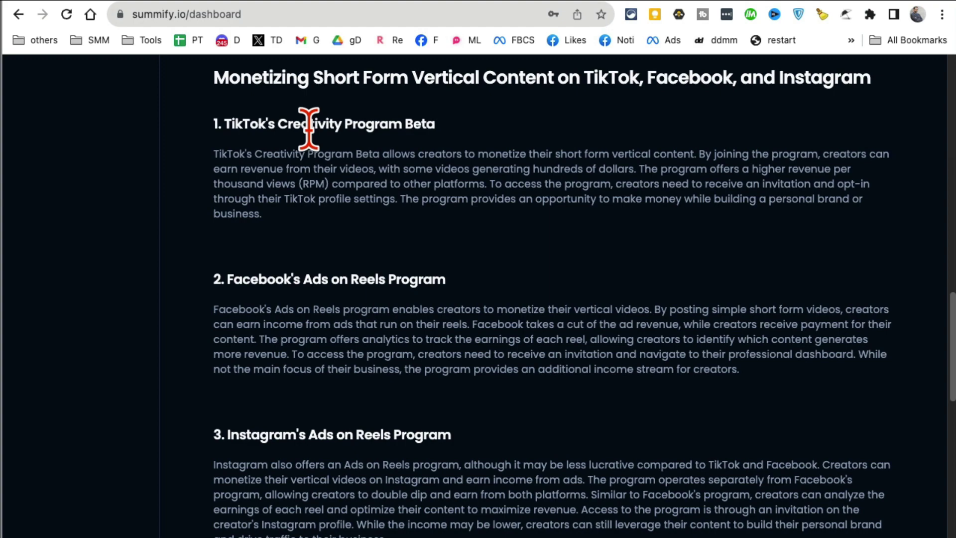
triple_click(348, 441)
scroll(341, 441, down, 5)
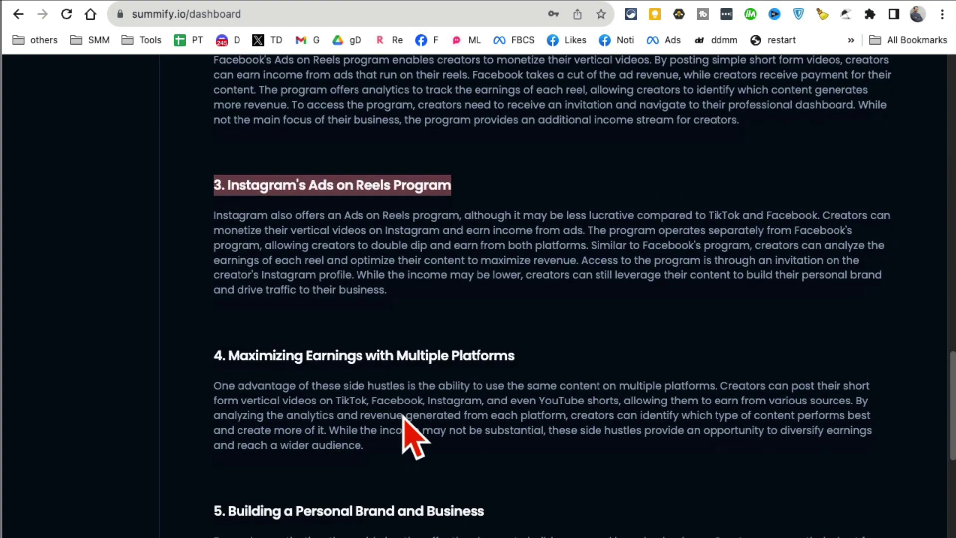
scroll(495, 433, down, 7)
scroll(489, 414, up, 20)
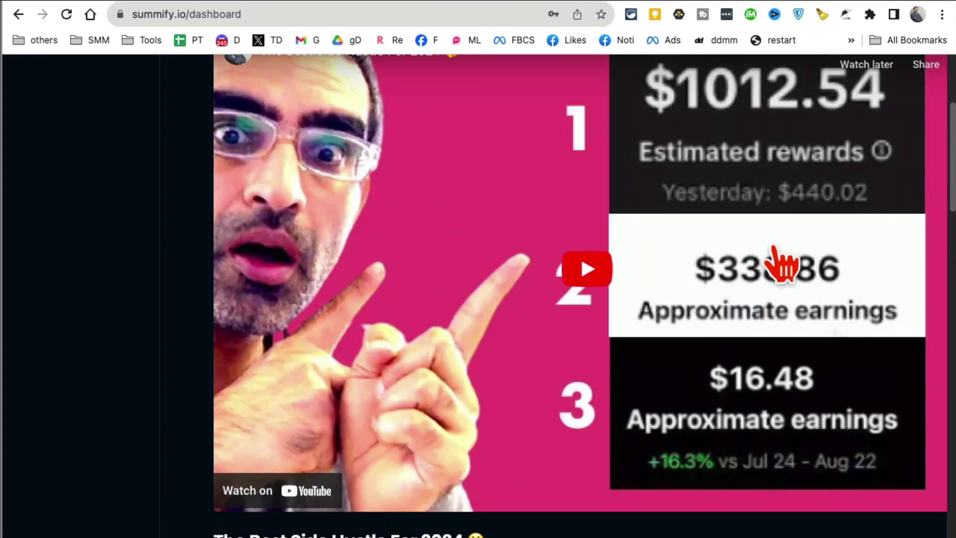
scroll(697, 404, up, 1)
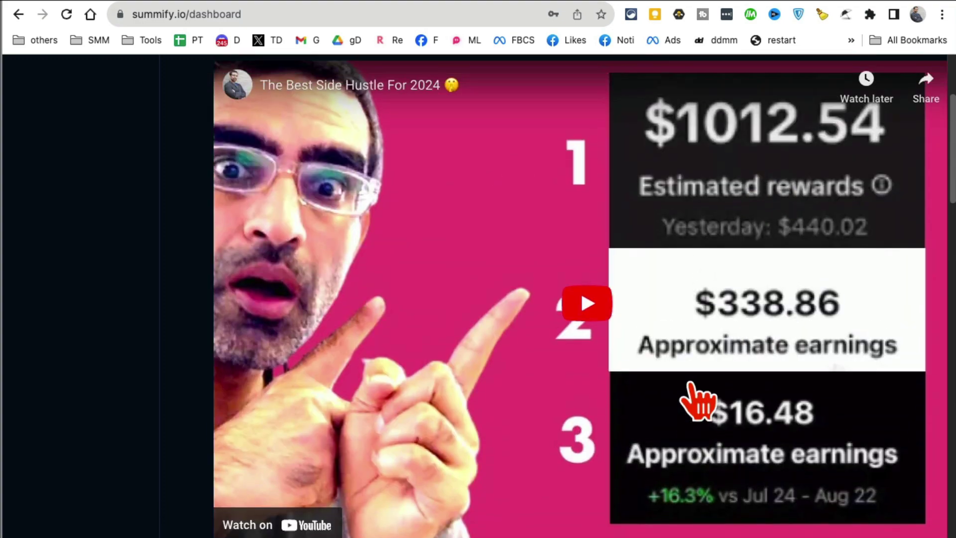
scroll(331, 172, up, 5)
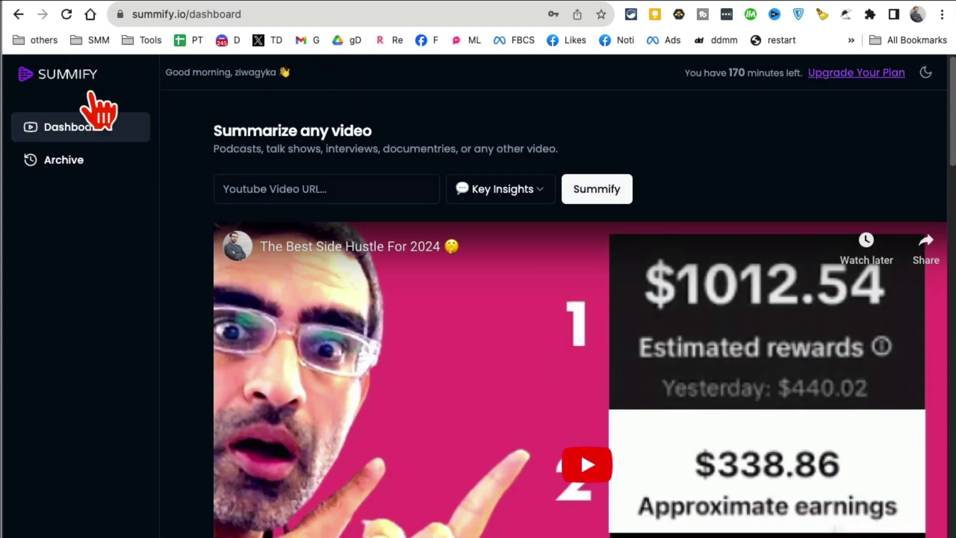
- Dismiss Splash Pro's What's new notice and load its home page by removing 'chat' from the address
click(367, 1)
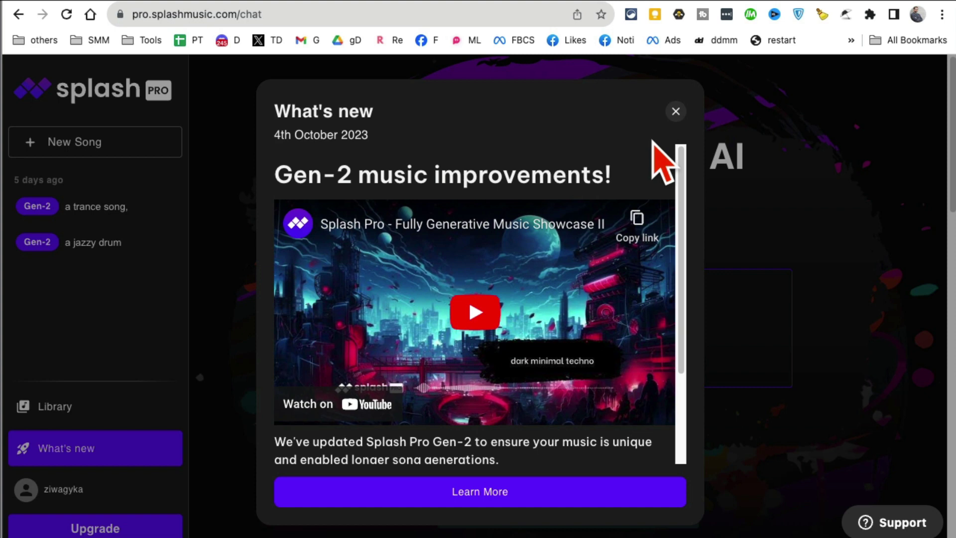
click(676, 111)
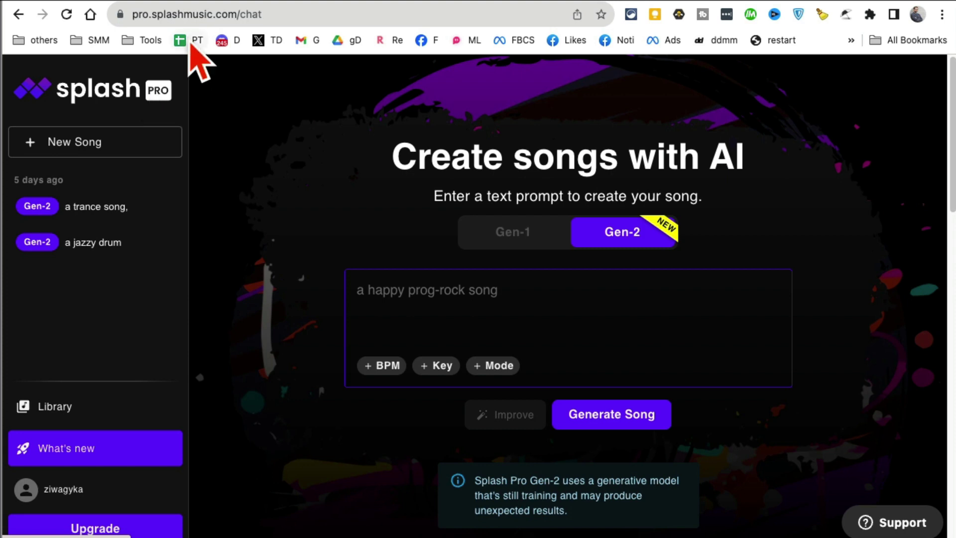
click(233, 15)
click(267, 15)
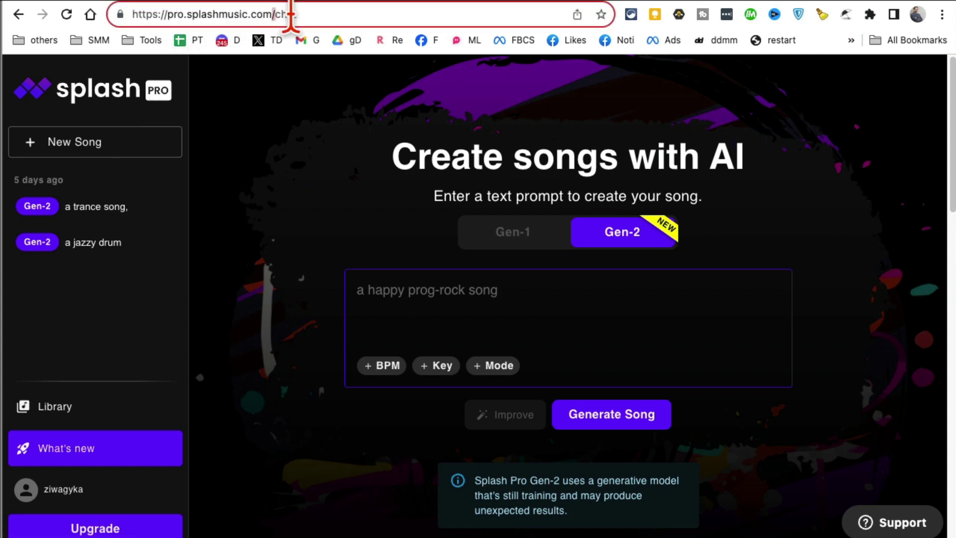
key(BackSpace)
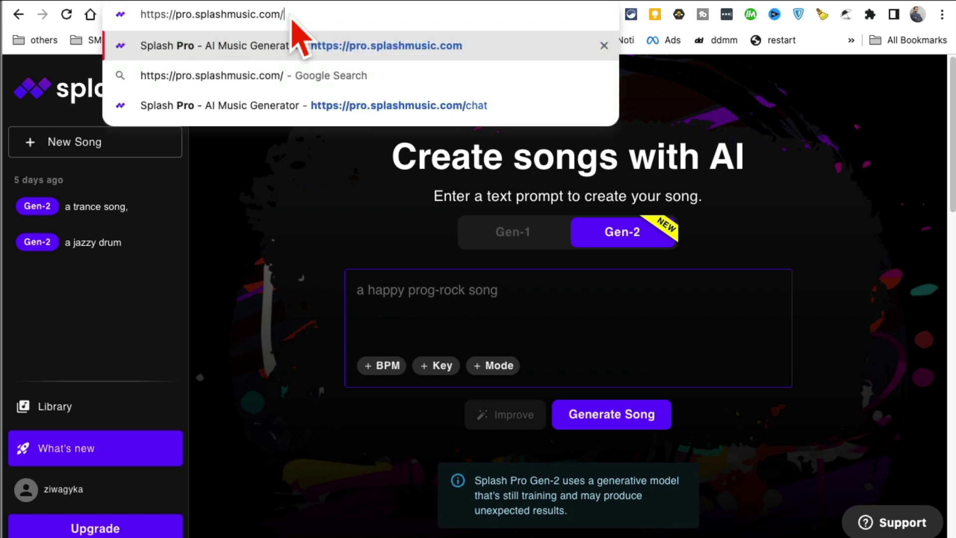
key(Return)
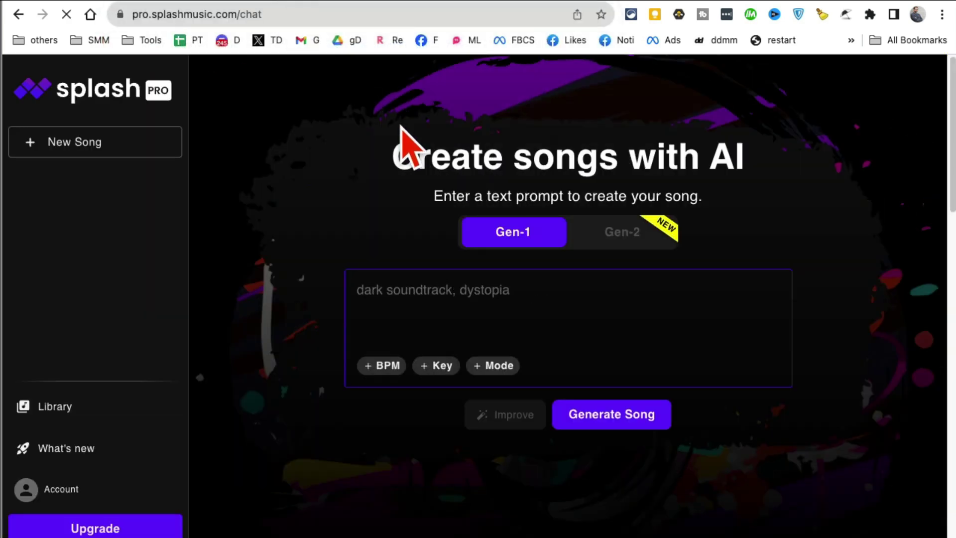
- Scroll down to the Explore Prompts gallery of sample song ideas
drag(431, 152, 729, 161)
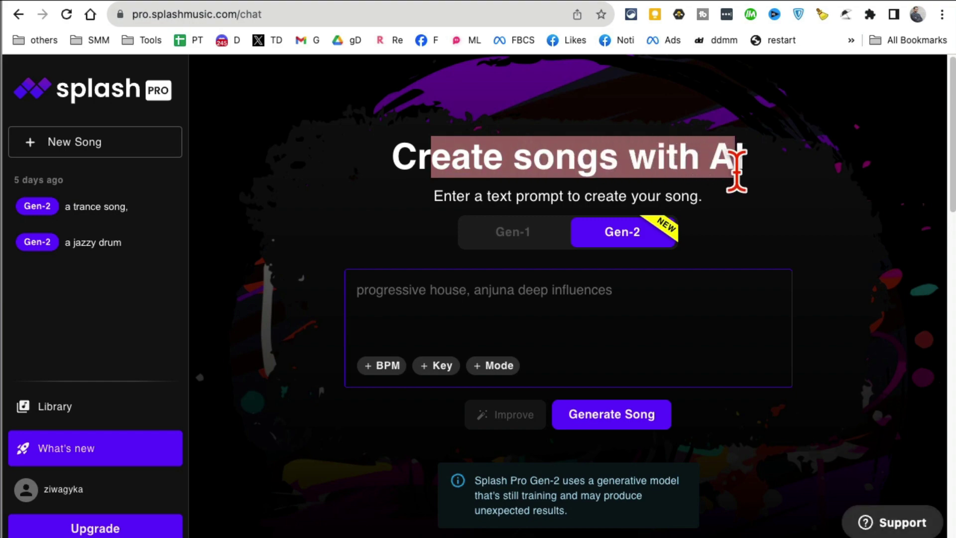
scroll(719, 274, down, 5)
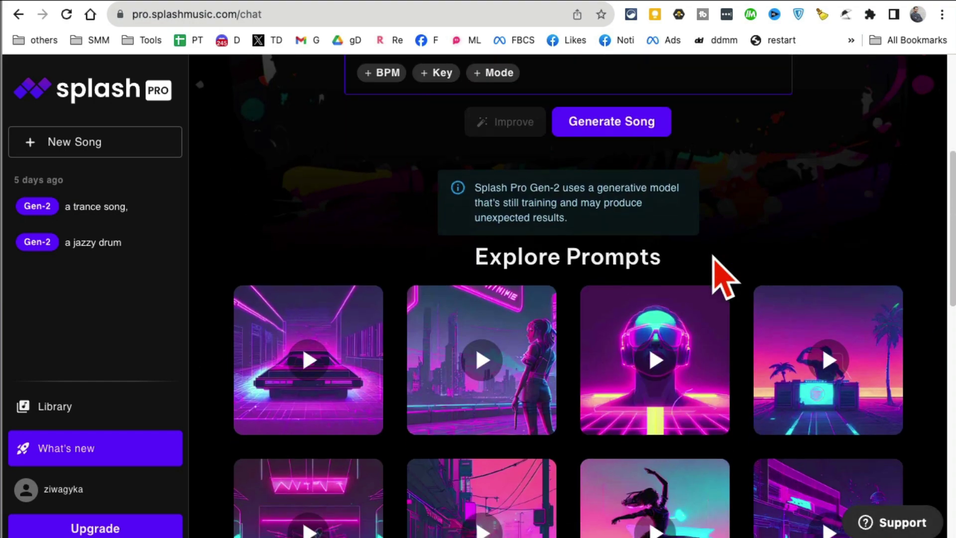
scroll(551, 213, down, 4)
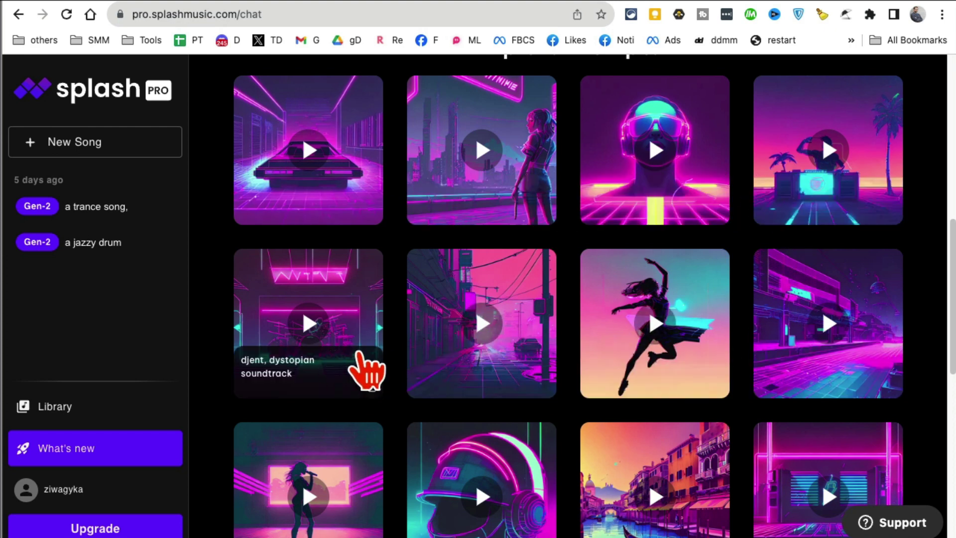
scroll(646, 351, down, 2)
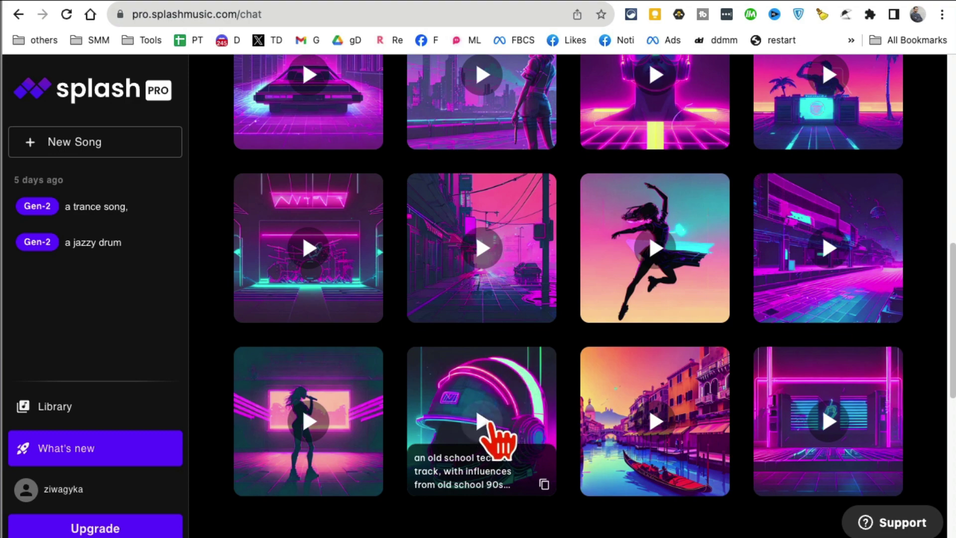
- Paste 'music for a nature documentary' into the song prompt and generate samples
scroll(496, 433, up, 2)
click(518, 323)
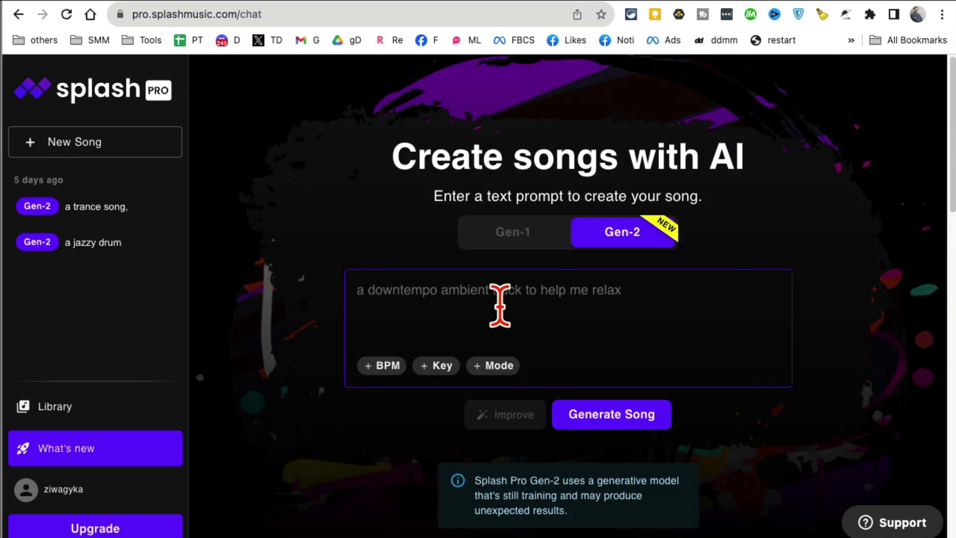
text(music for a nature documentary)
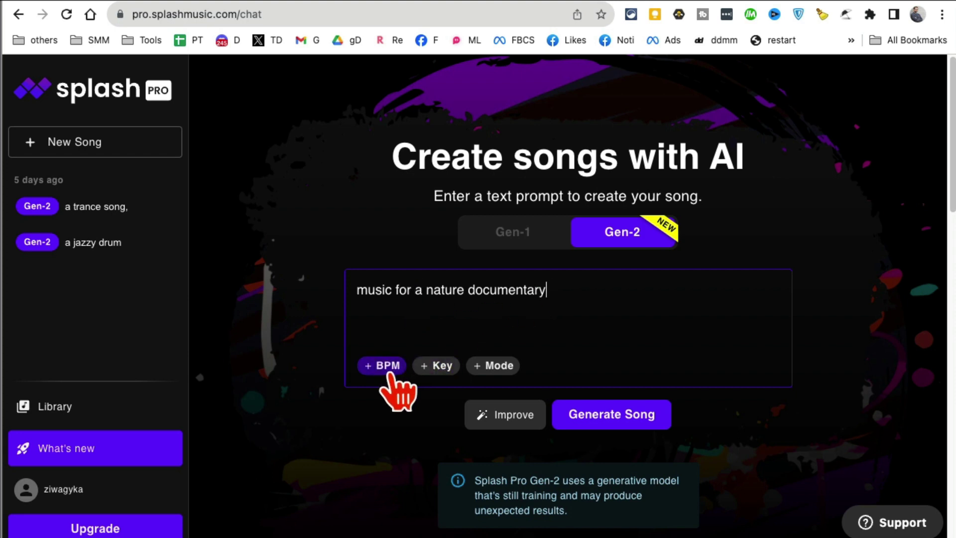
scroll(697, 388, down, 2)
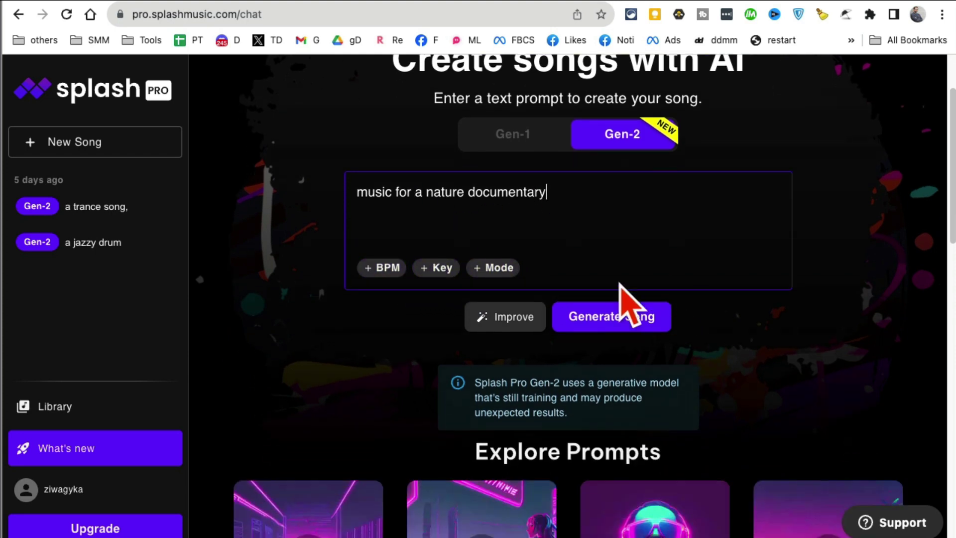
click(620, 326)
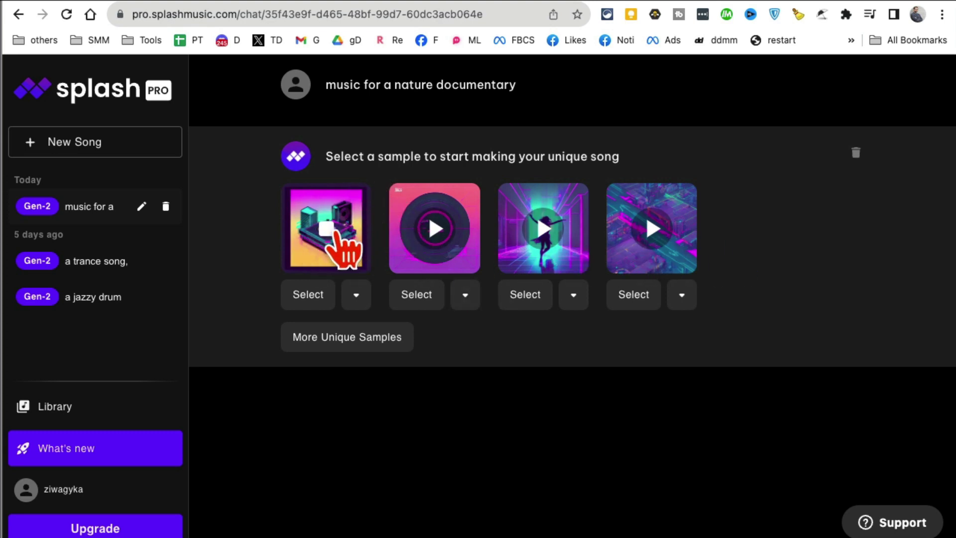
- Play Sample 2, compose a 15-second song from it, then switch to Media.io
click(433, 229)
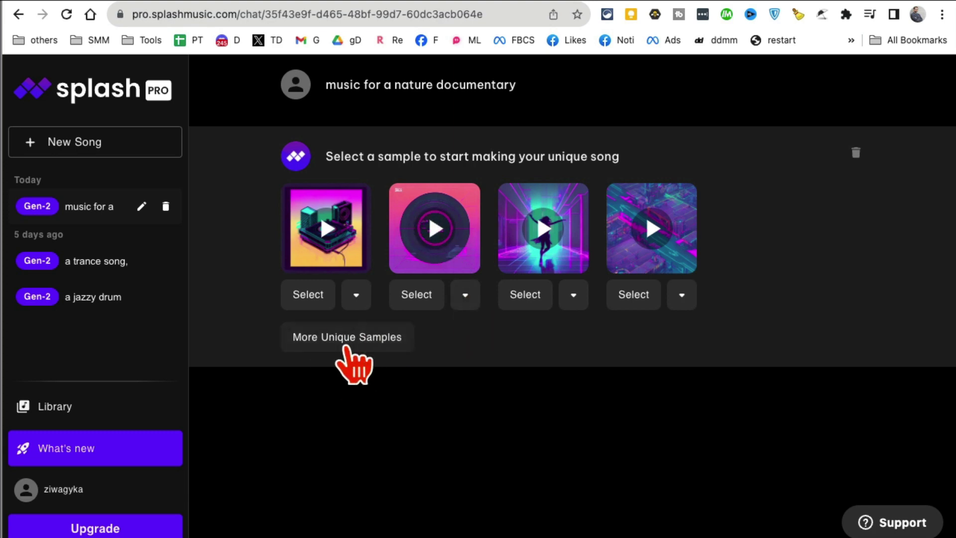
click(356, 296)
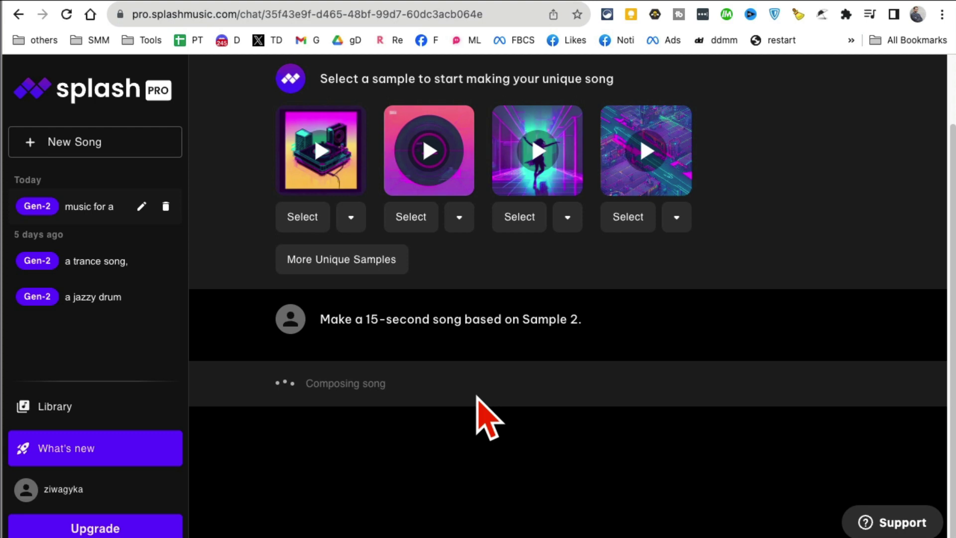
scroll(448, 363, up, 2)
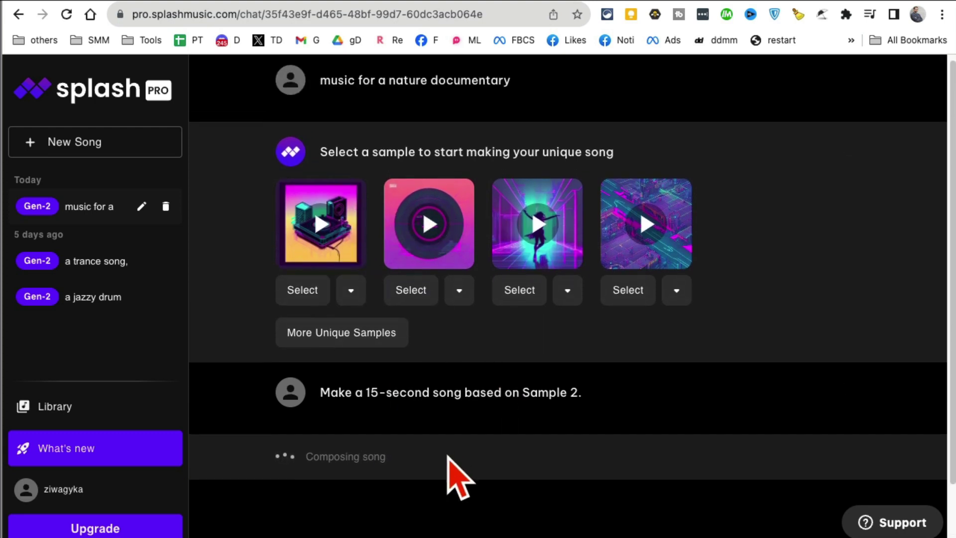
scroll(448, 474, down, 2)
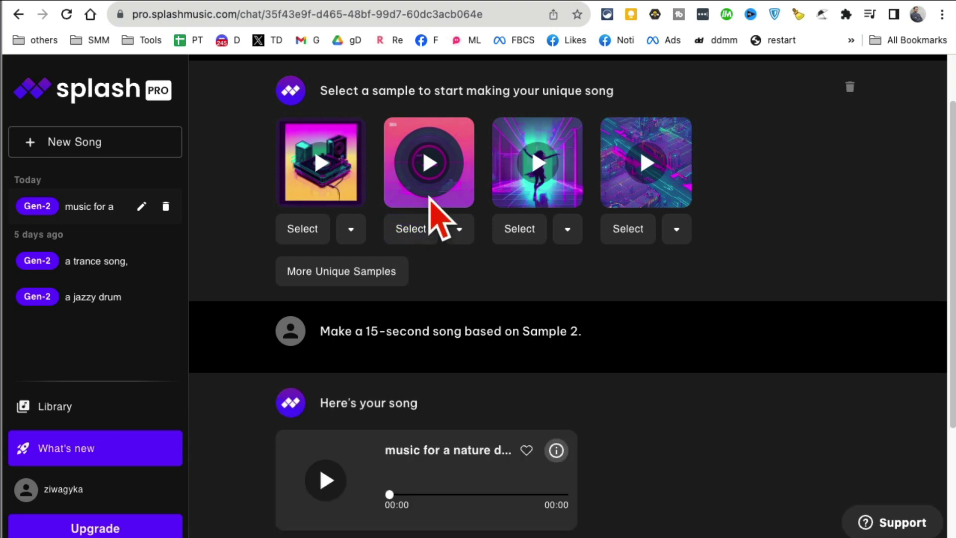
scroll(558, 379, down, 1)
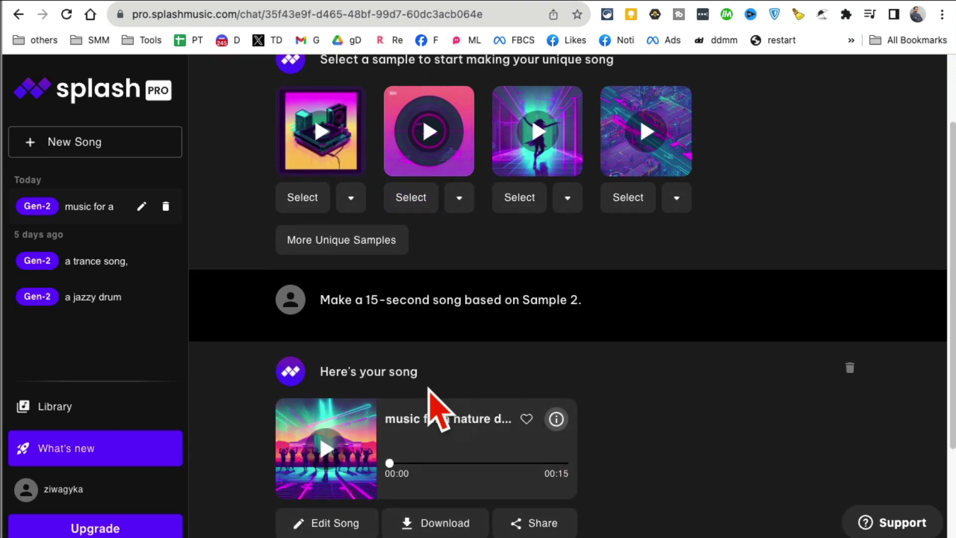
scroll(608, 480, down, 3)
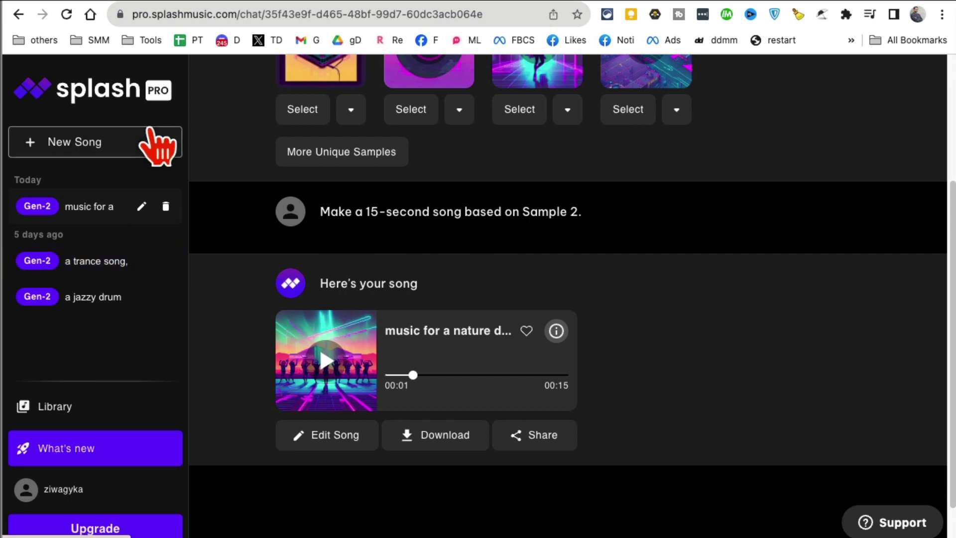
click(462, 4)
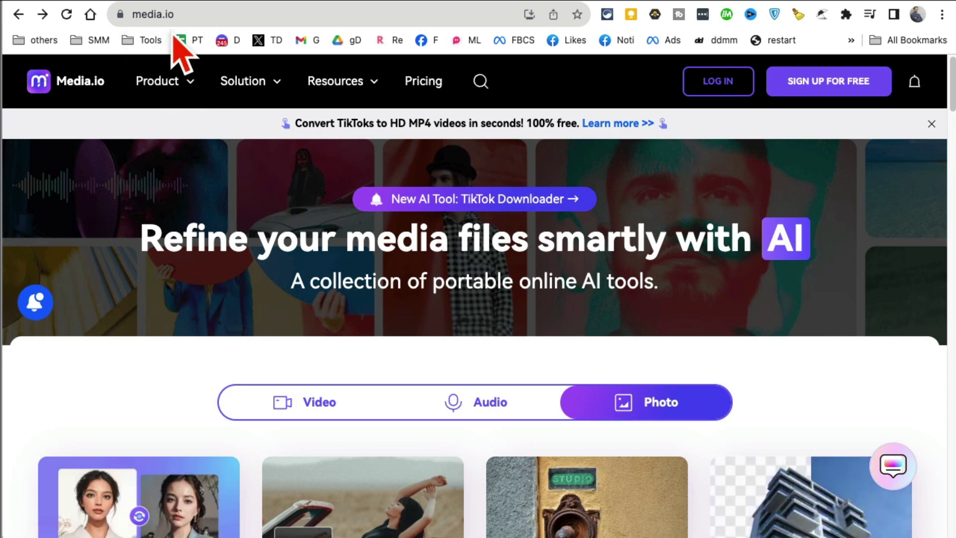
- Choose Video Enhancer under Video Tools in Media.io's Product menu
click(180, 85)
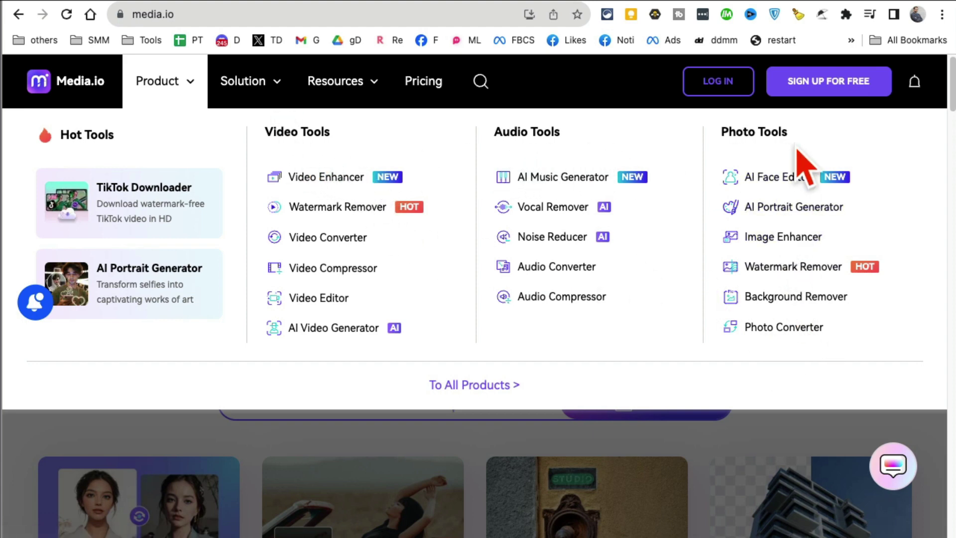
click(311, 178)
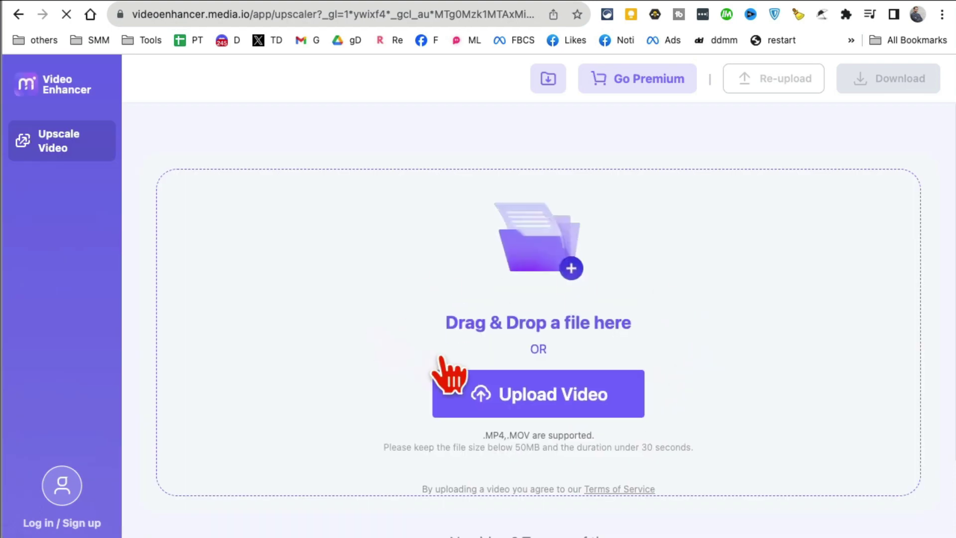
- Upscale the sample park video 2X to 852 x 480 and compare normal and AI results
click(288, 299)
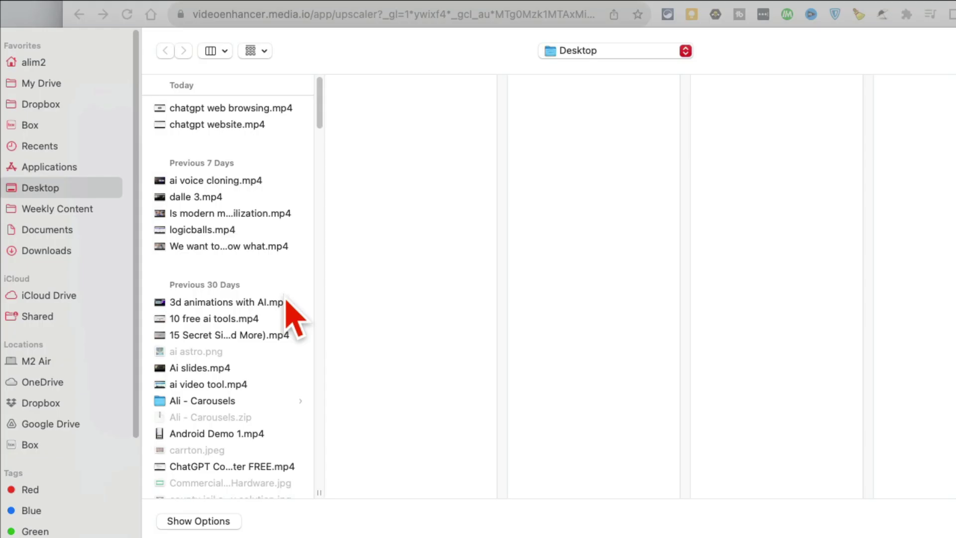
key(Escape)
scroll(867, 384, down, 1)
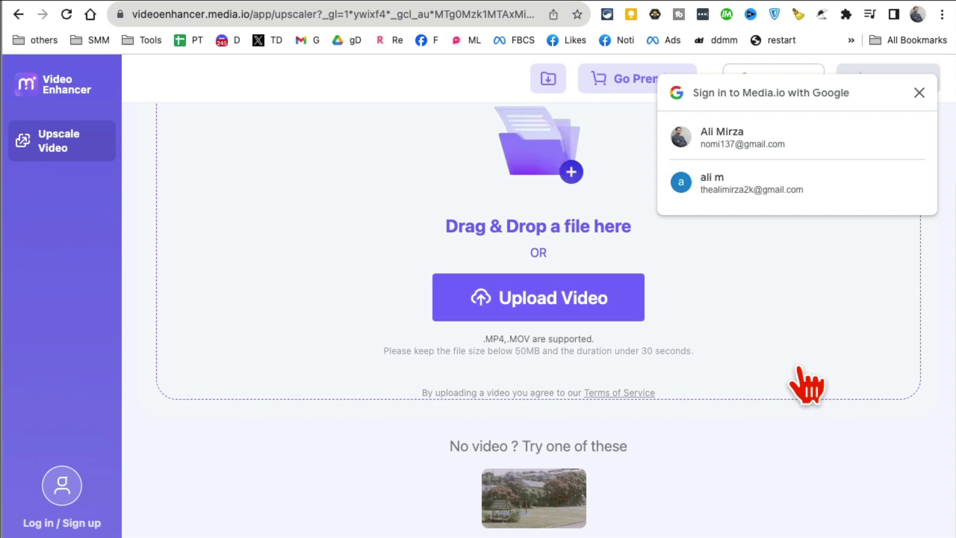
click(624, 504)
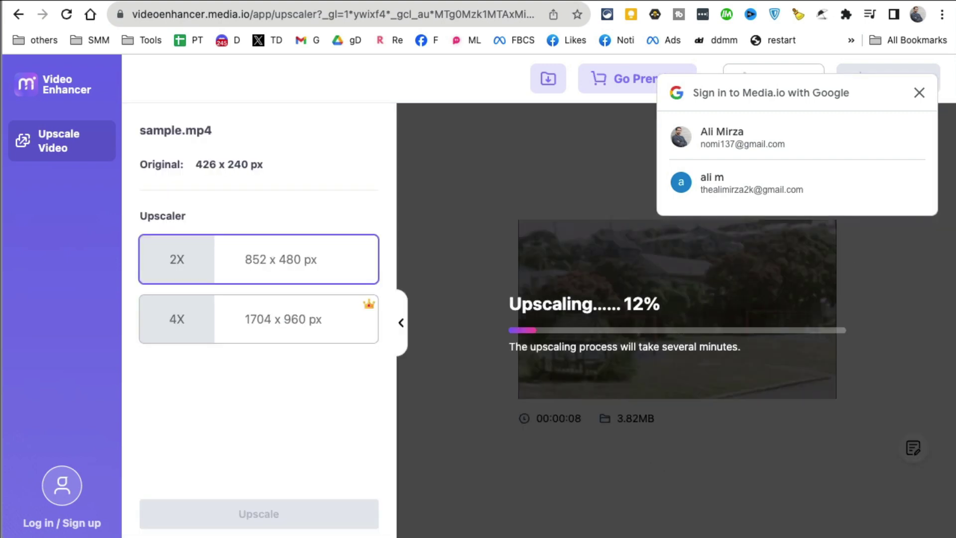
click(919, 91)
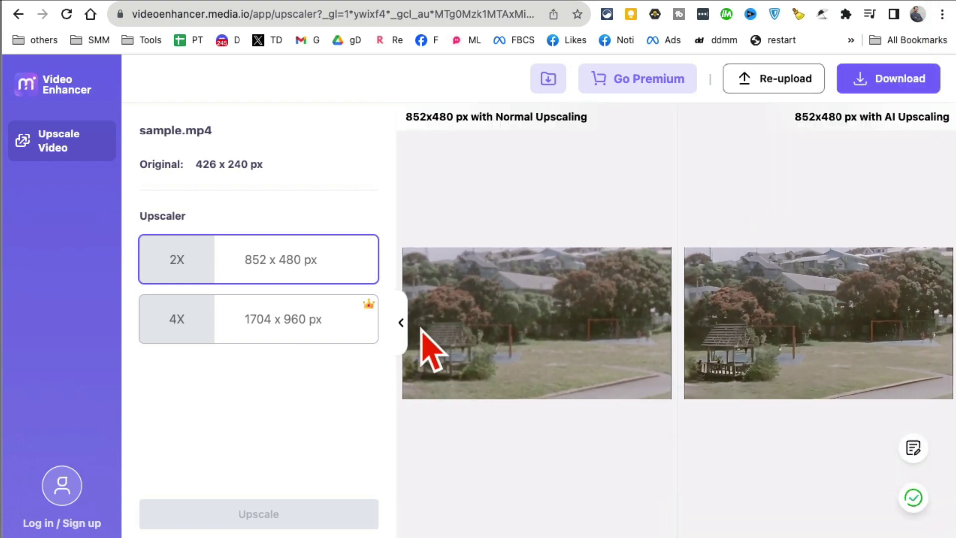
click(402, 322)
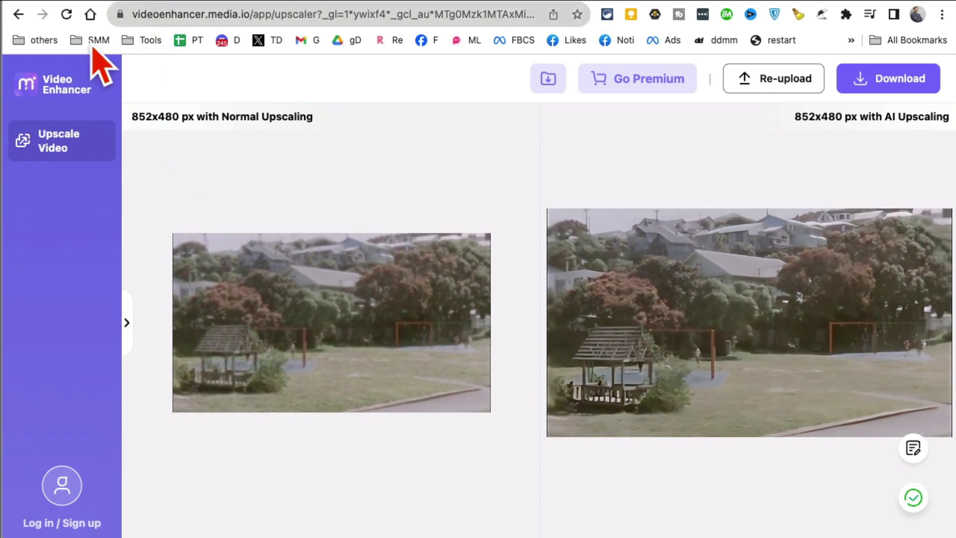
- Leave the Video Enhancer and return to the Media.io homepage
click(19, 15)
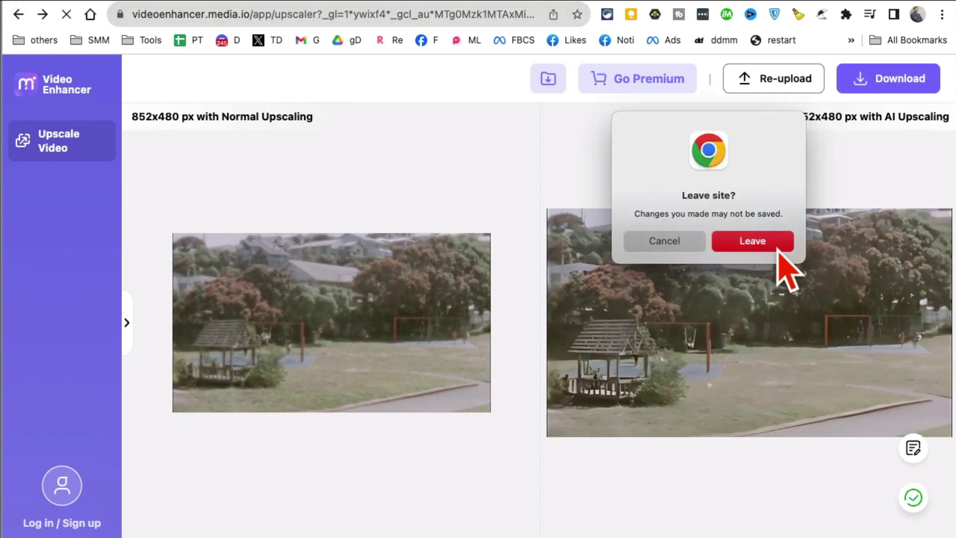
click(777, 248)
click(14, 18)
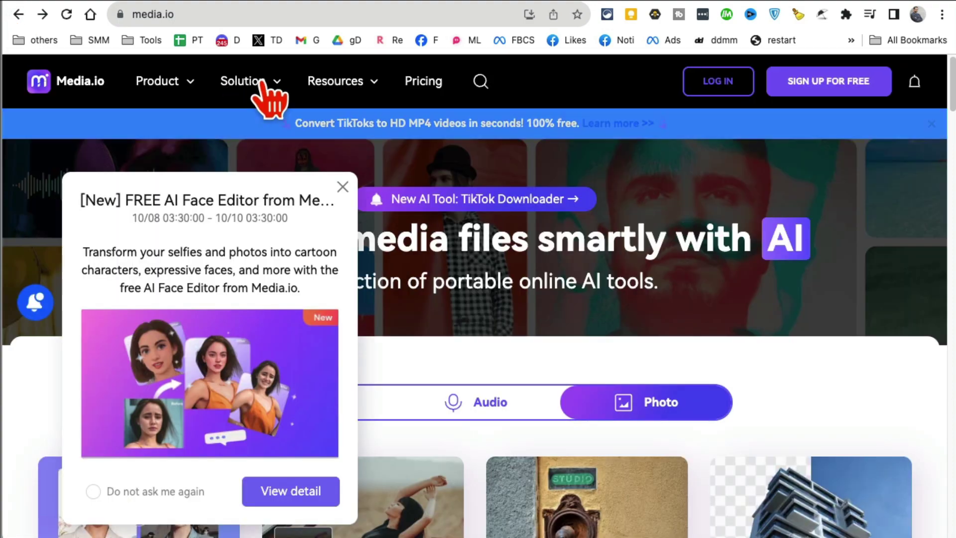
- Switch to the Tailor tab, reload its app page, and select 'listen' in the address
click(565, 2)
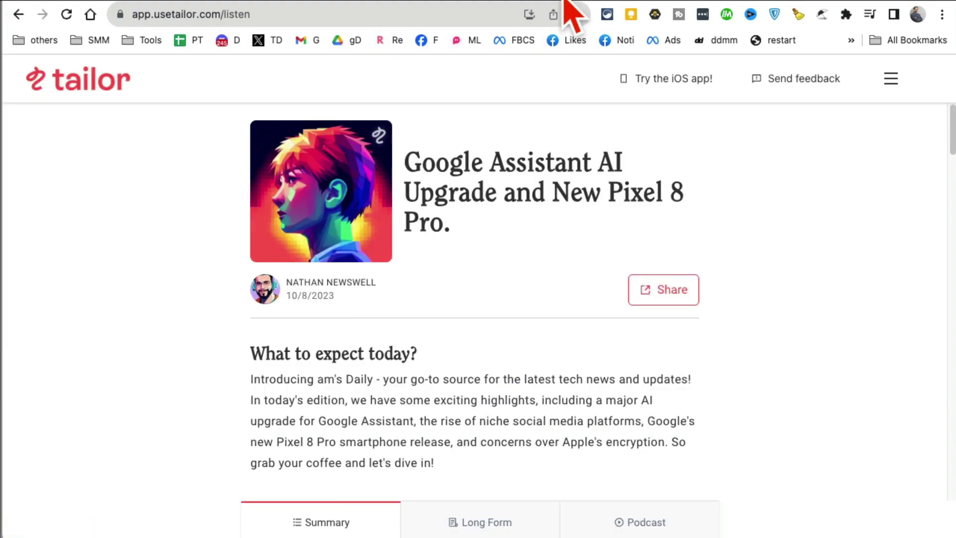
click(111, 89)
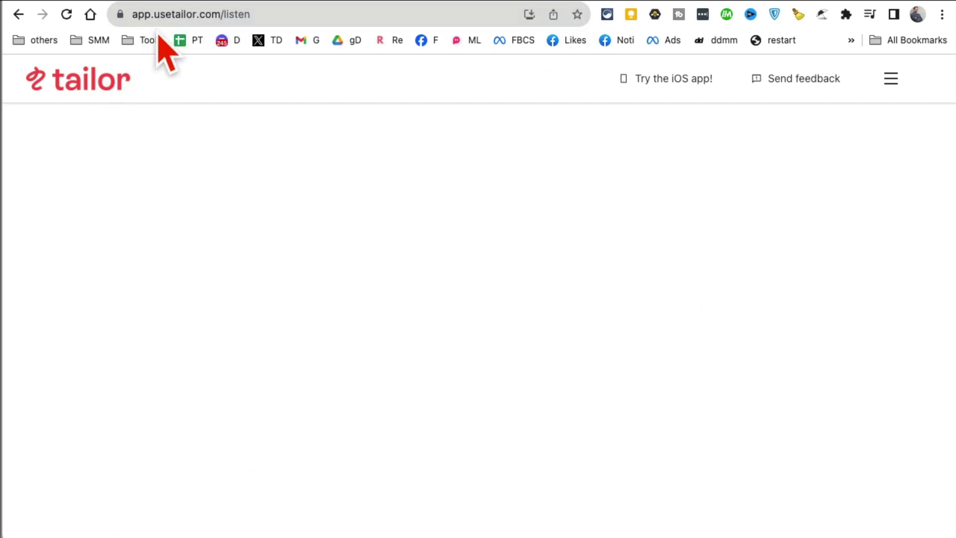
double_click(258, 14)
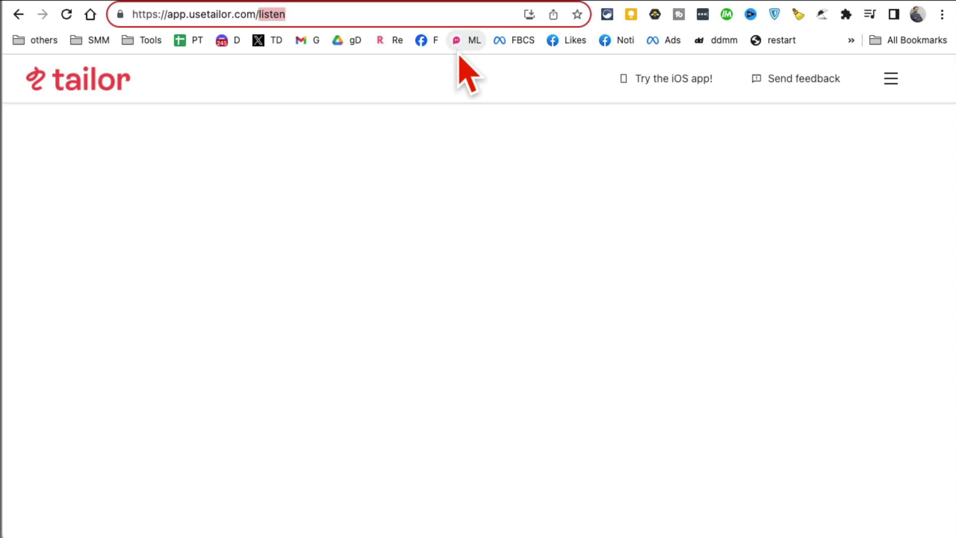
- Trim the address down to usetailor.com and load the Tailor homepage
key(BackSpace)
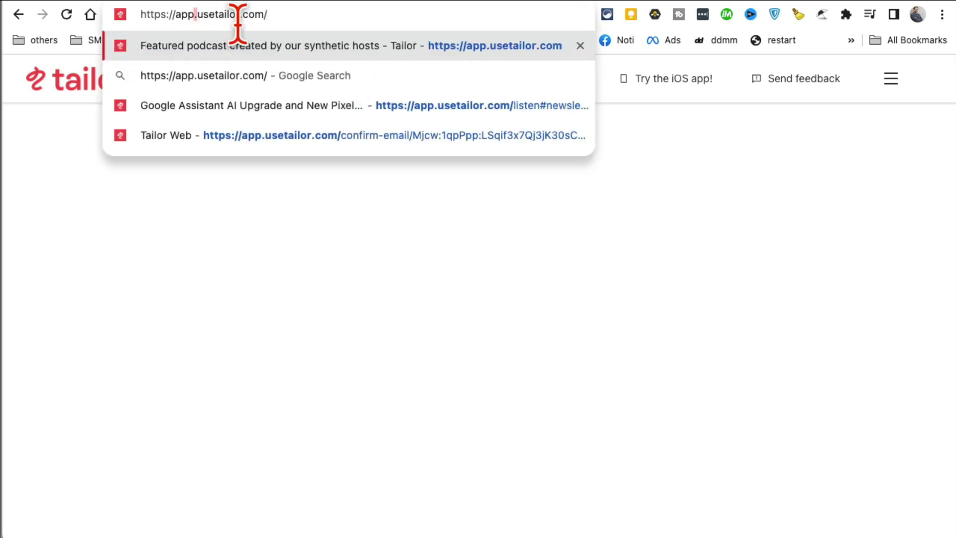
key(BackSpace)
key(BackSpace)
key(BackSpace)
key(BackSpace)
key(Return)
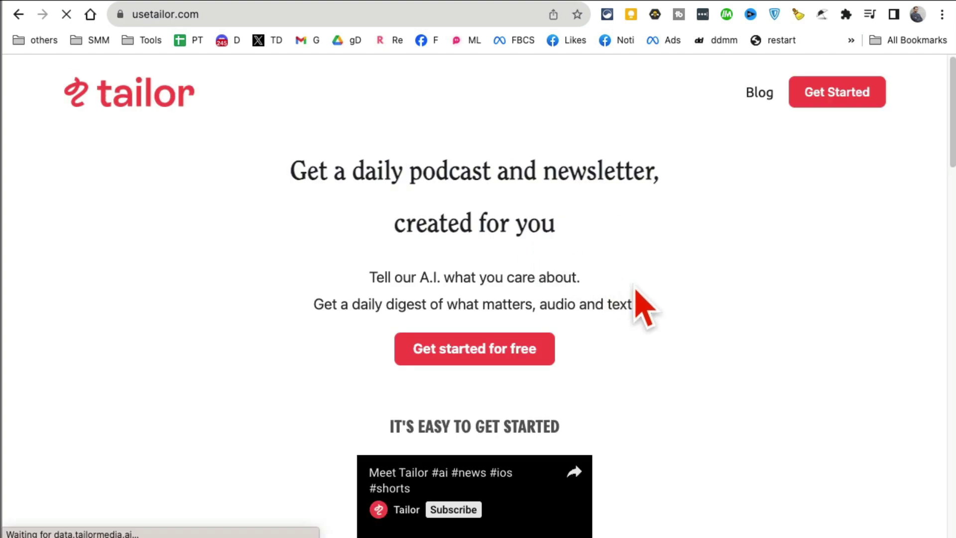
- Highlight the daily podcast and newsletter headline and scroll through How it works
drag(364, 169, 643, 249)
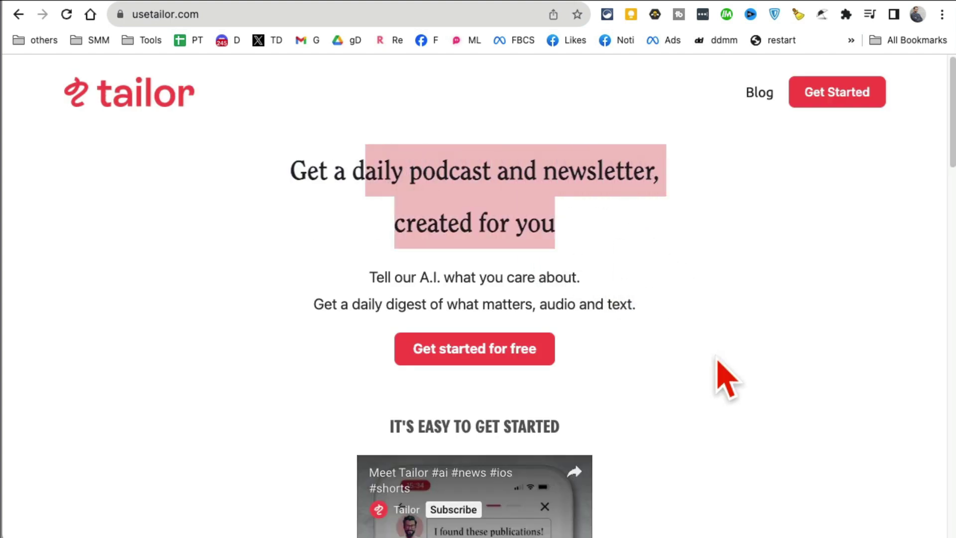
scroll(726, 383, down, 3)
scroll(728, 389, down, 15)
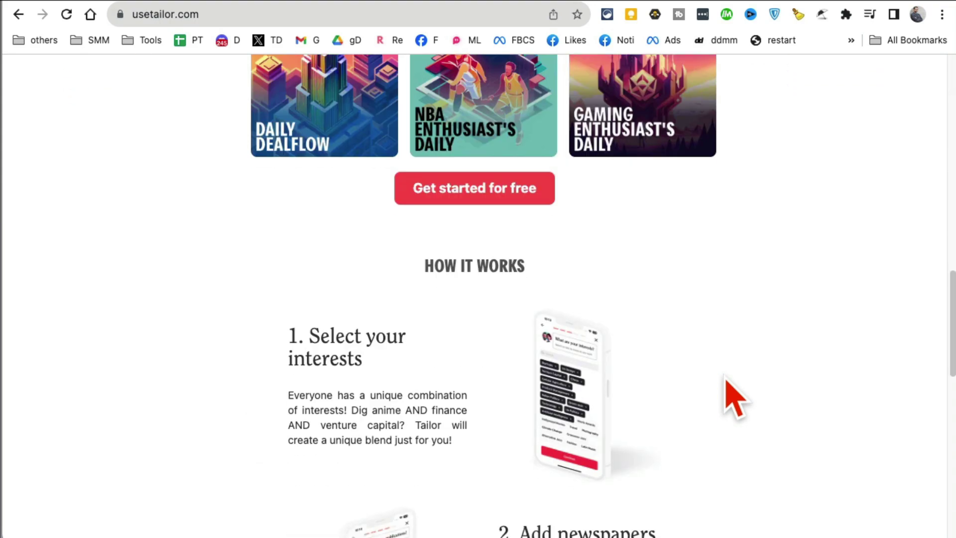
scroll(761, 396, up, 14)
scroll(704, 320, up, 4)
scroll(753, 363, down, 18)
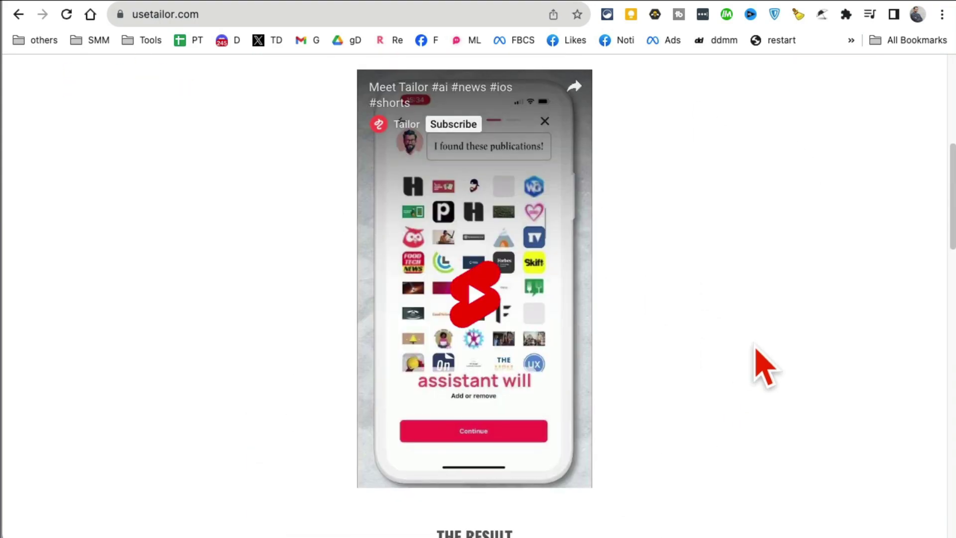
scroll(765, 373, down, 8)
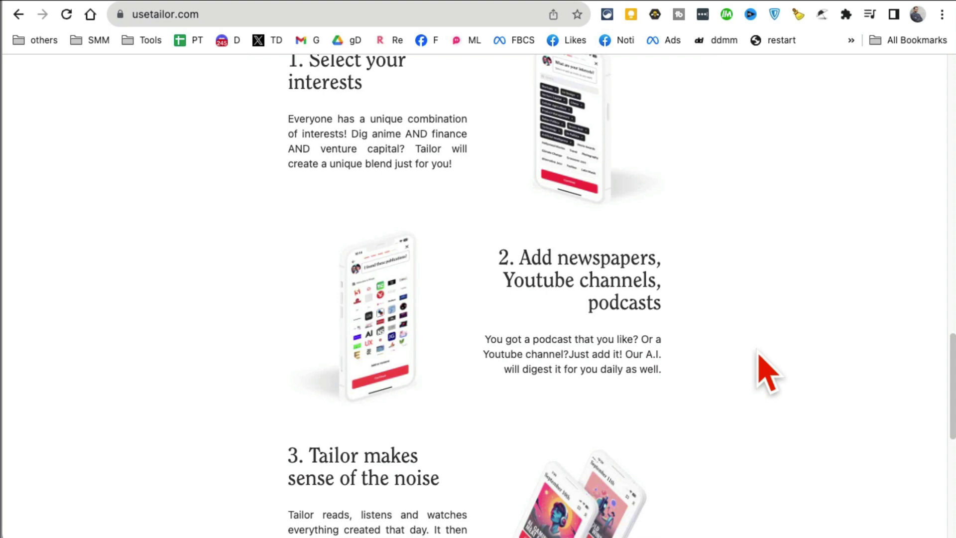
scroll(767, 374, down, 6)
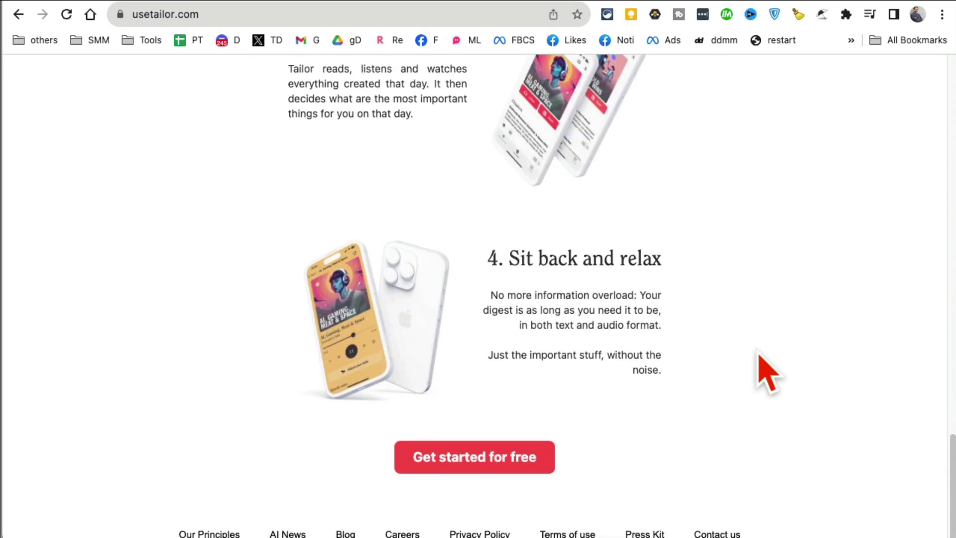
- Start signing up for free and reload the blank daily digest page
click(489, 449)
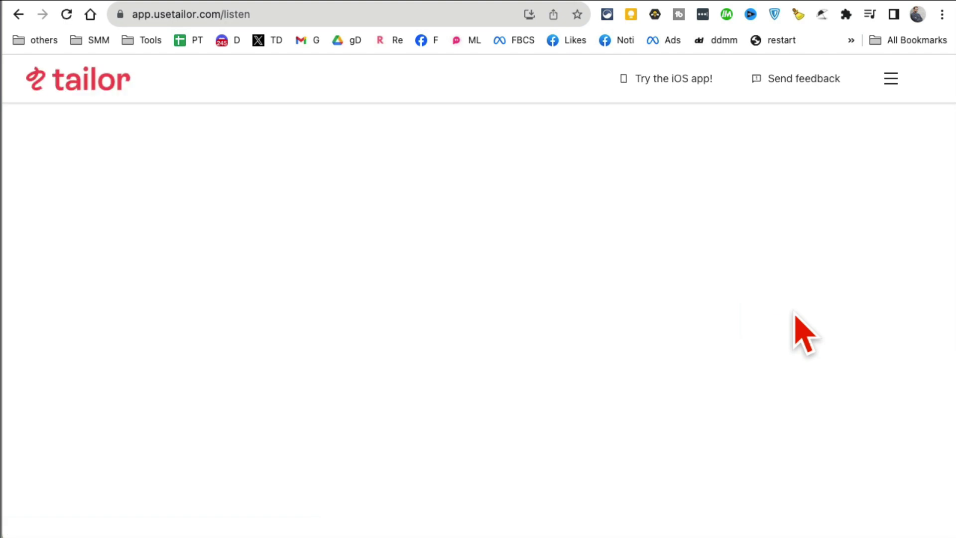
click(66, 15)
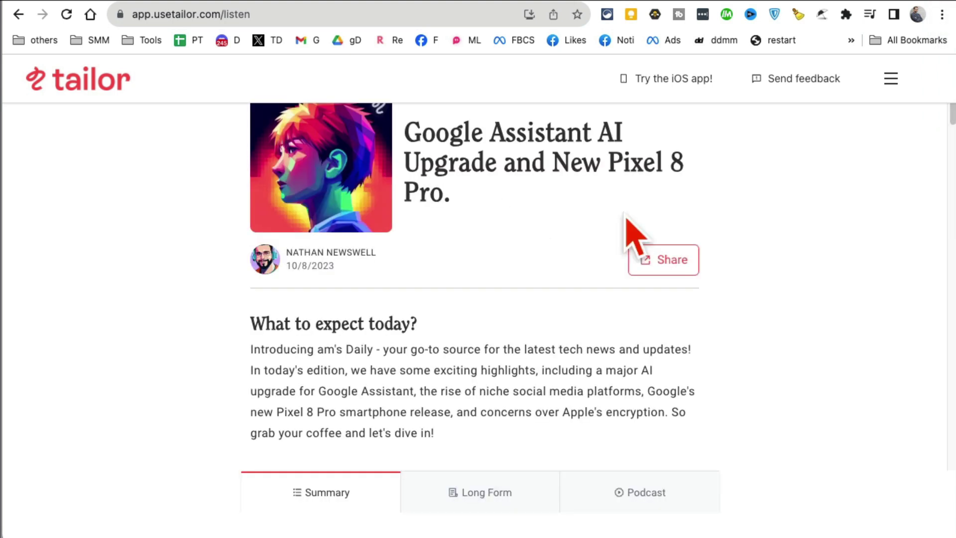
scroll(455, 299, down, 5)
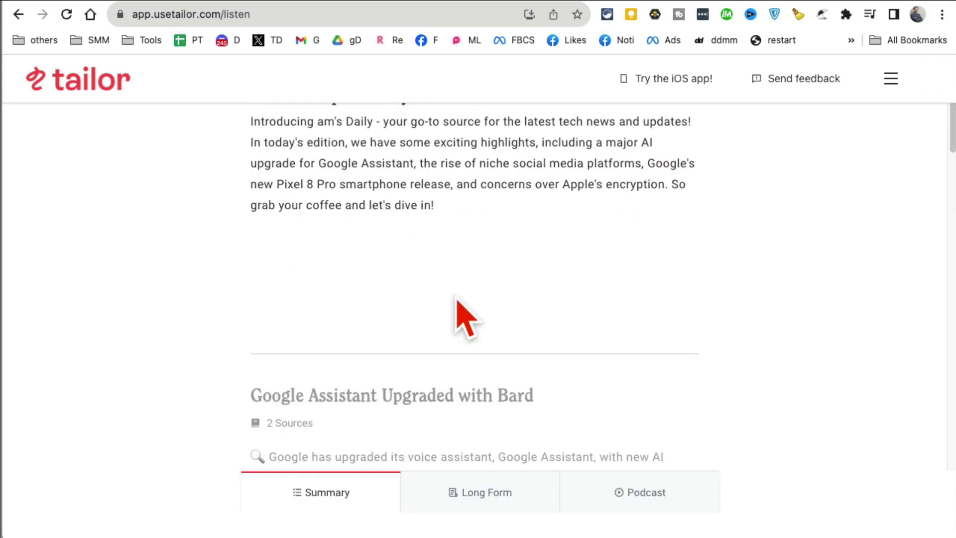
scroll(474, 298, up, 5)
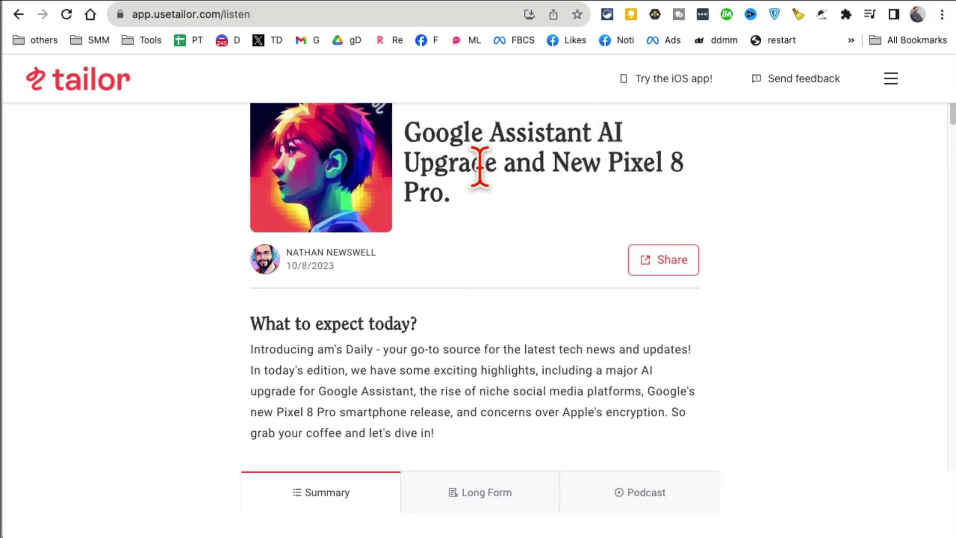
- Read through the Summary tab's per-story summaries down to the feedback section and back
drag(337, 329, 512, 416)
scroll(513, 423, down, 10)
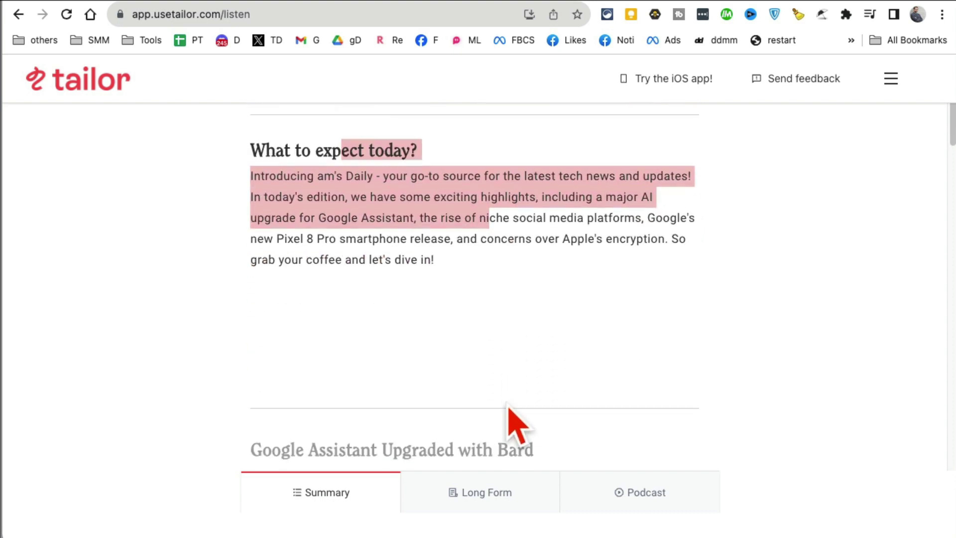
scroll(342, 188, up, 5)
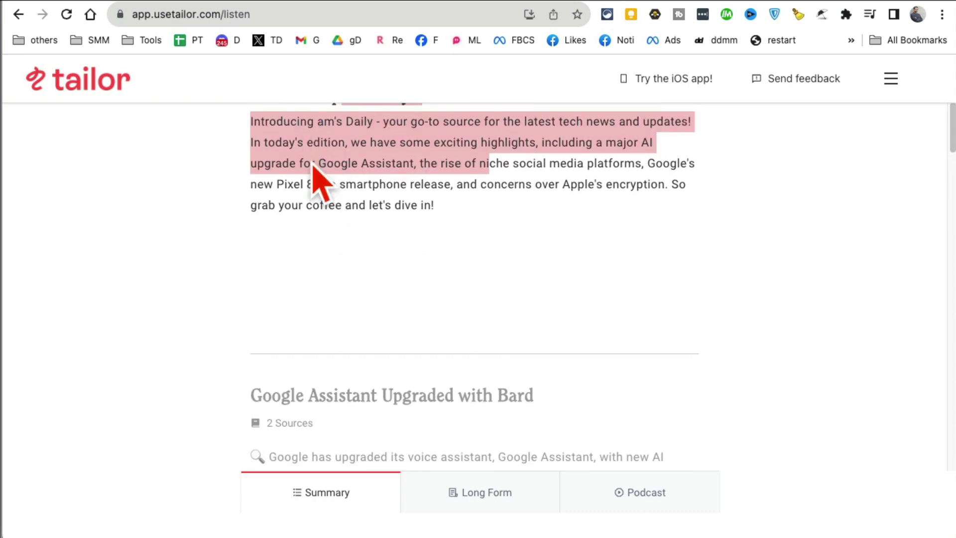
scroll(359, 367, down, 5)
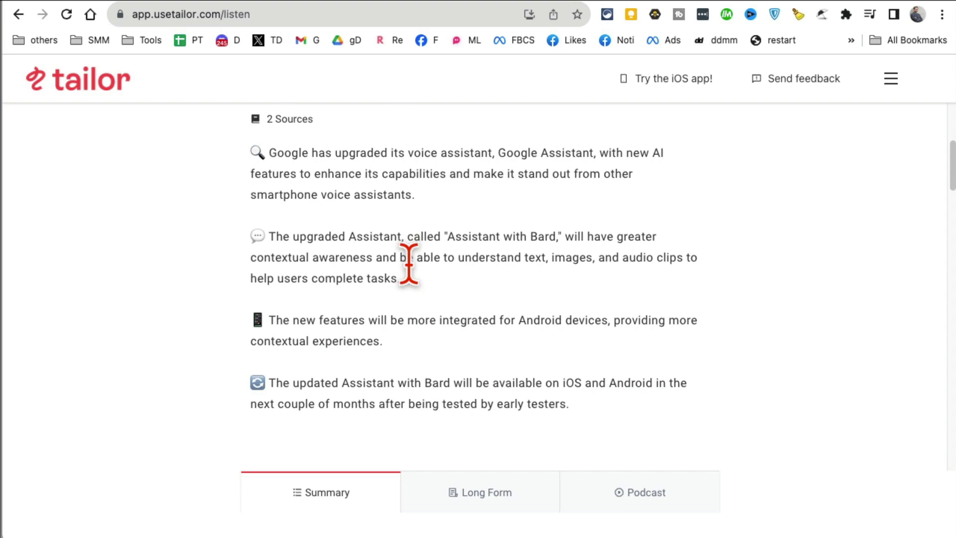
scroll(418, 231, down, 10)
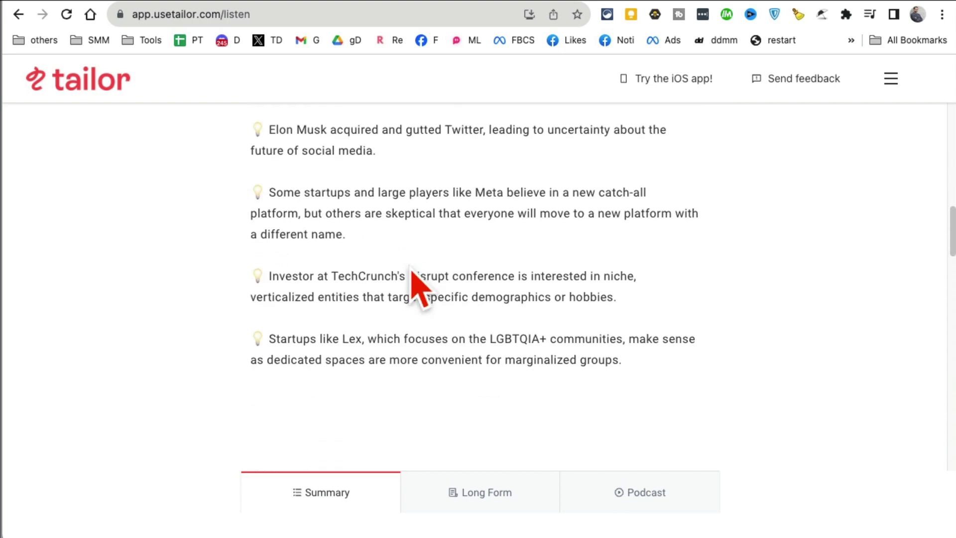
scroll(412, 270, down, 15)
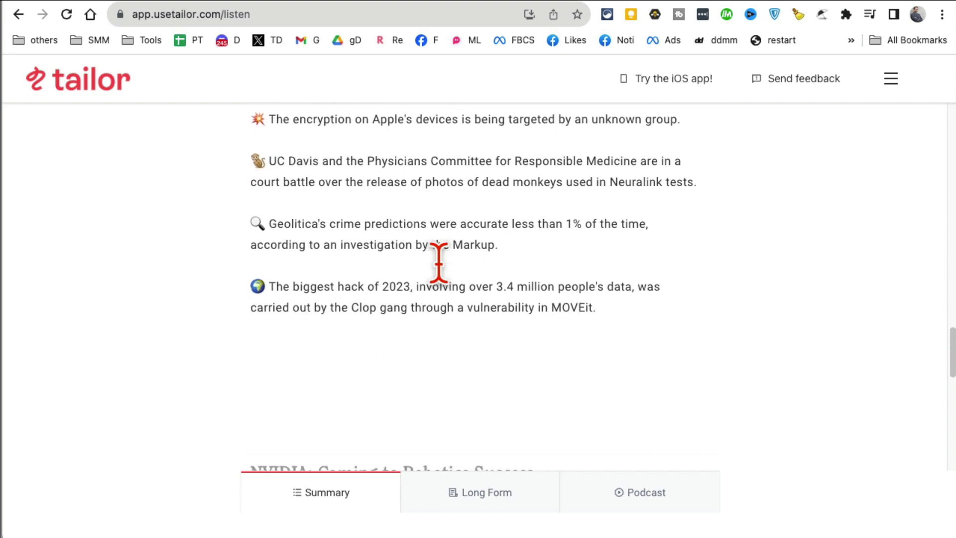
scroll(438, 261, down, 15)
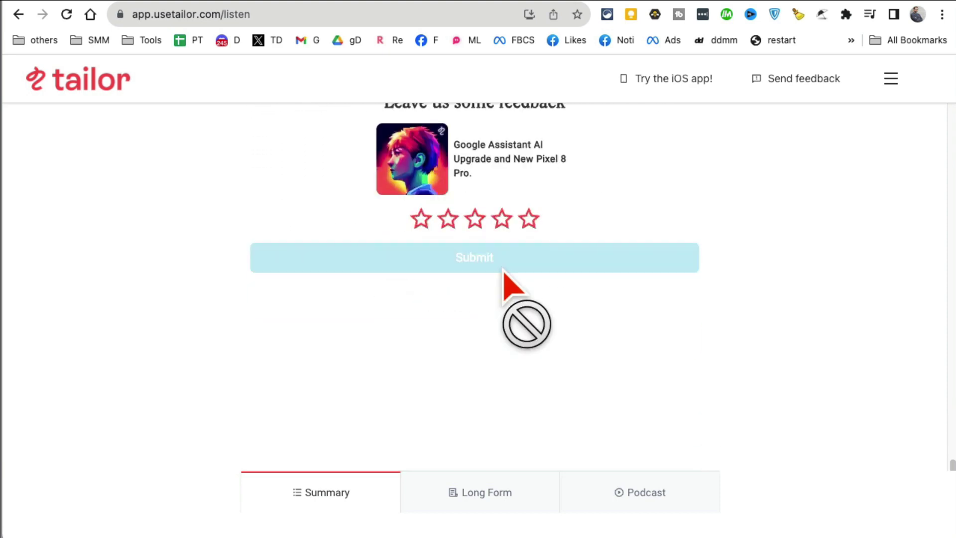
scroll(505, 283, up, 15)
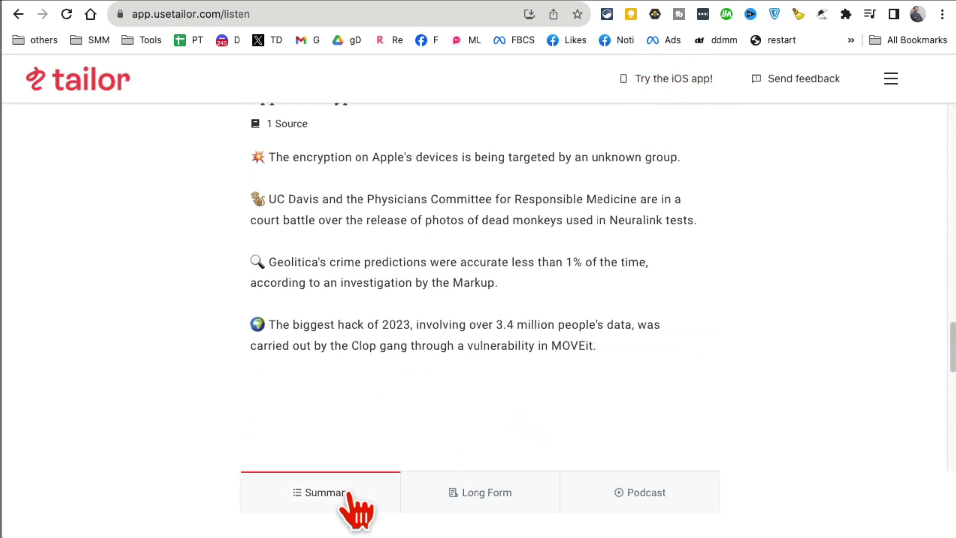
- Switch to the Long Form digest and highlight the paragraphs on NVIDIA's robotics platforms
click(504, 498)
scroll(519, 333, down, 5)
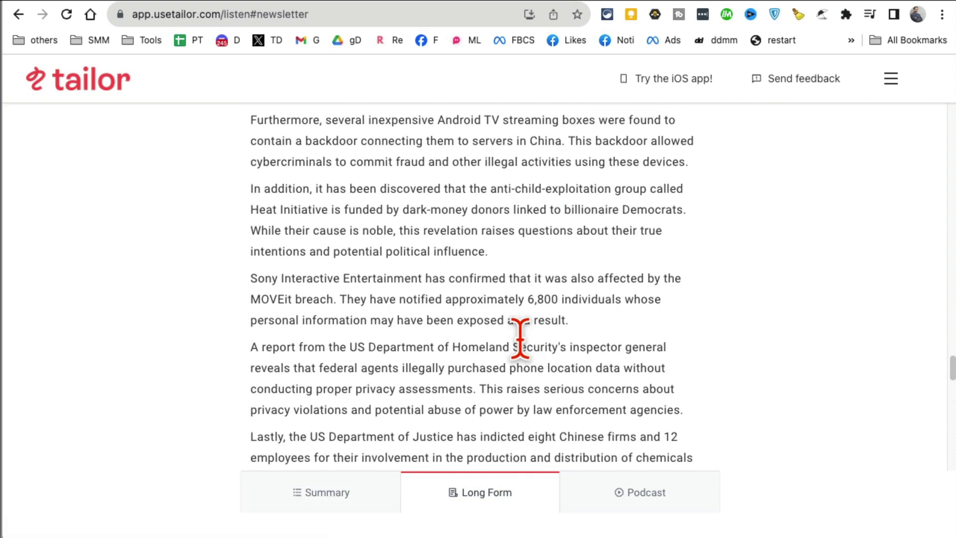
scroll(521, 338, down, 15)
drag(502, 177, 549, 379)
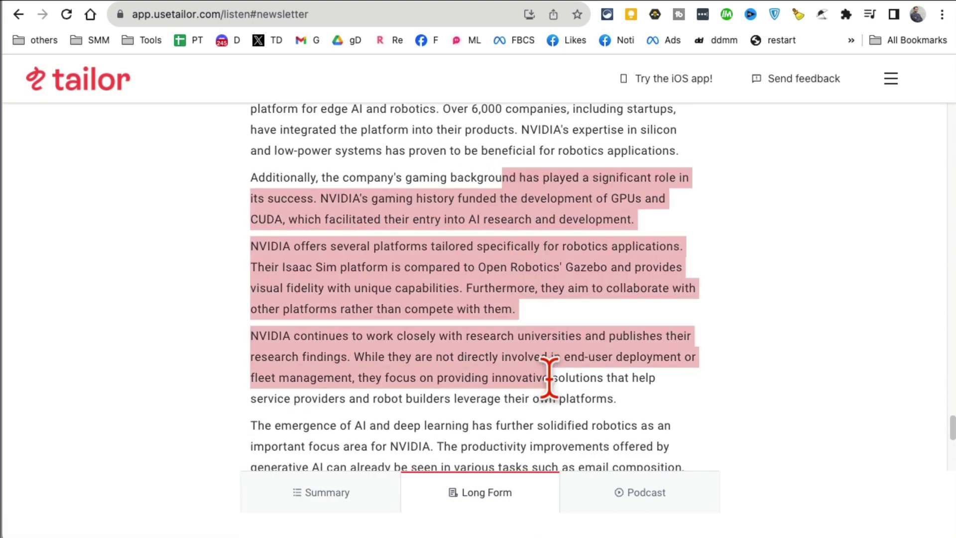
- Play the Podcast version, jumping through chapters to Teenagers Found AI Startup at 3:17
click(650, 502)
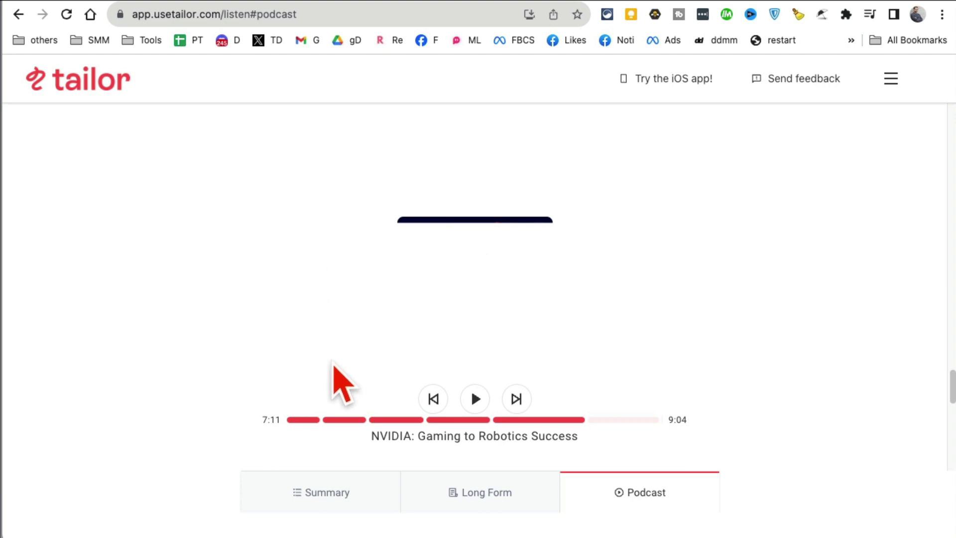
click(476, 396)
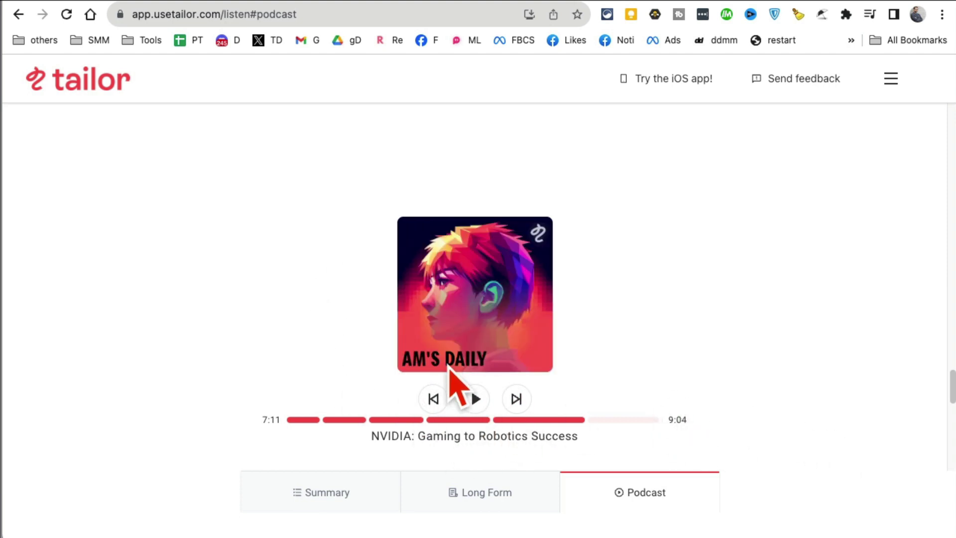
click(306, 420)
click(348, 420)
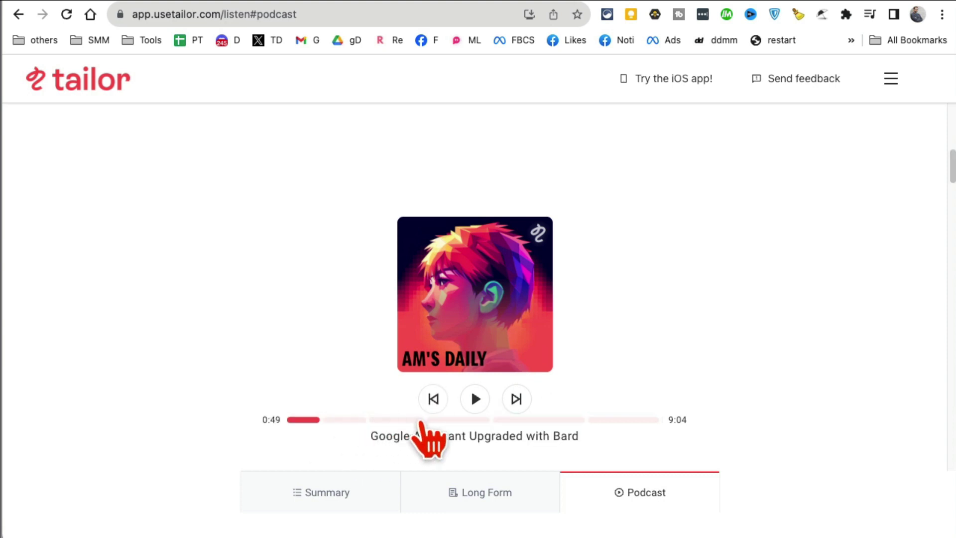
click(413, 419)
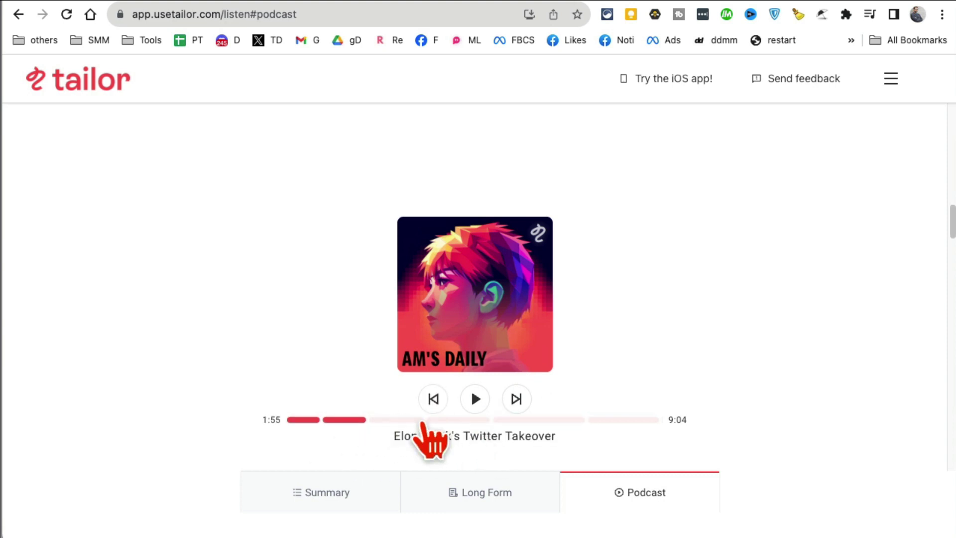
click(478, 421)
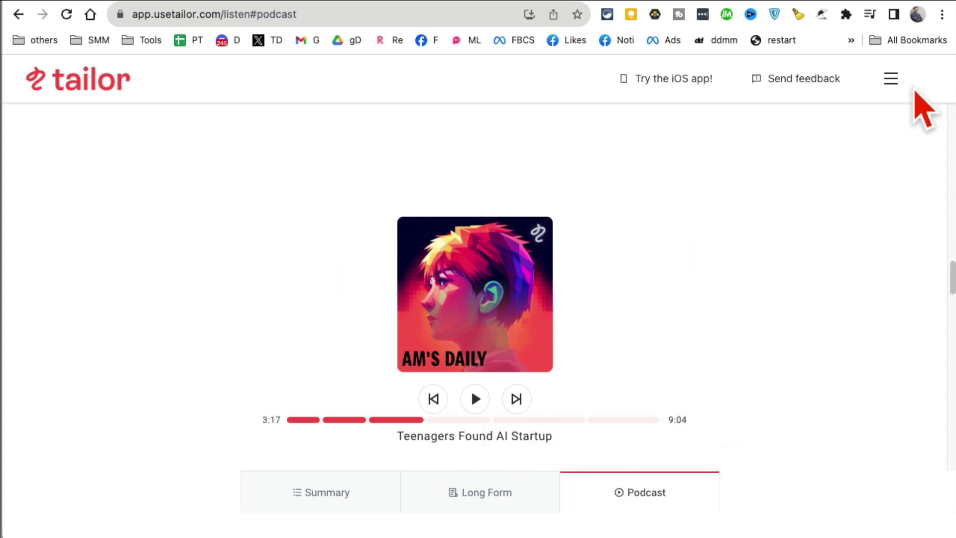
- Open and dismiss the navigation menu, then reload the podcast page
click(890, 81)
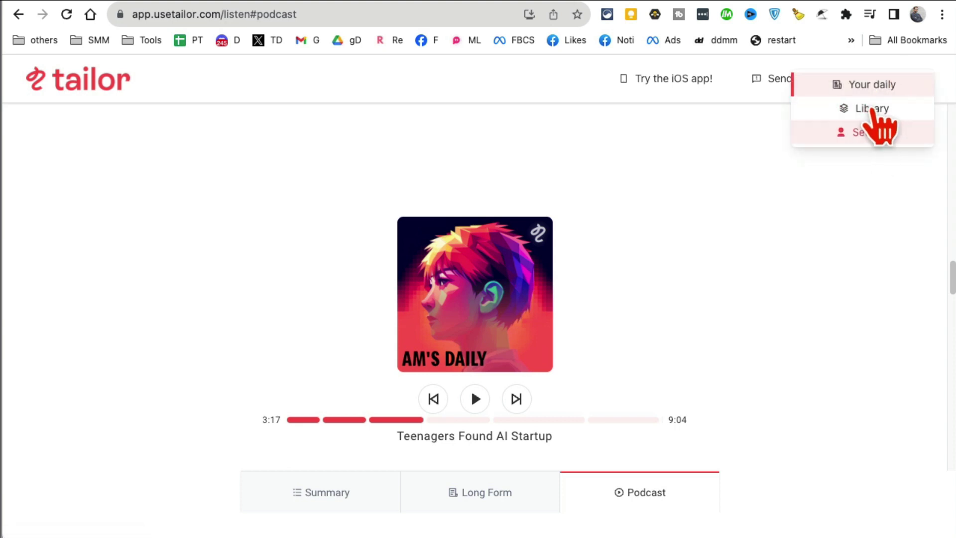
click(876, 139)
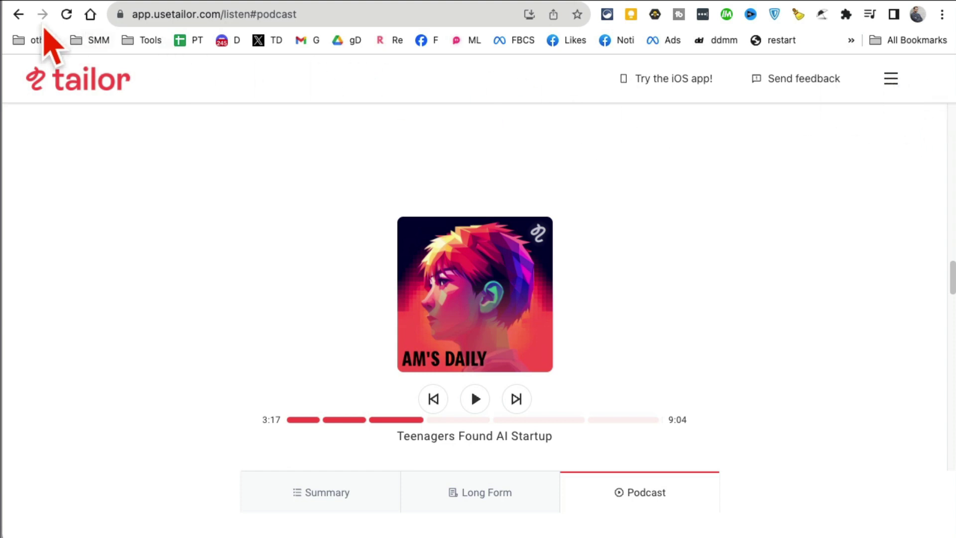
click(68, 19)
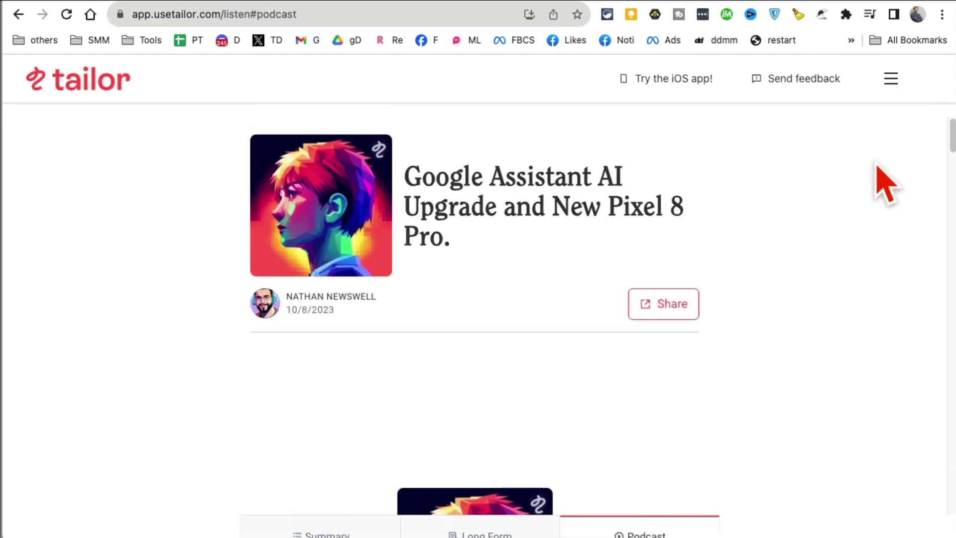
- Go to the library of past daily briefs, then on to the Settings page
click(891, 79)
click(872, 117)
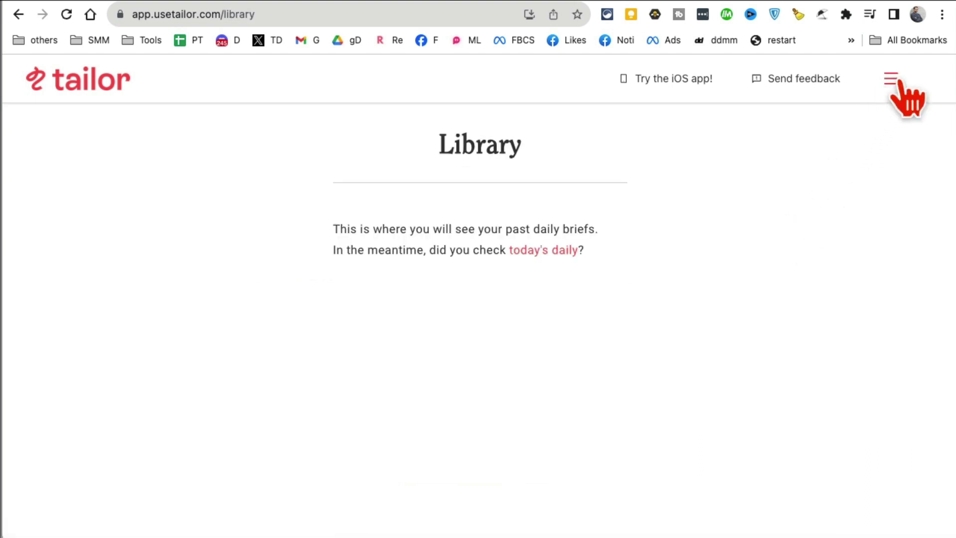
click(892, 79)
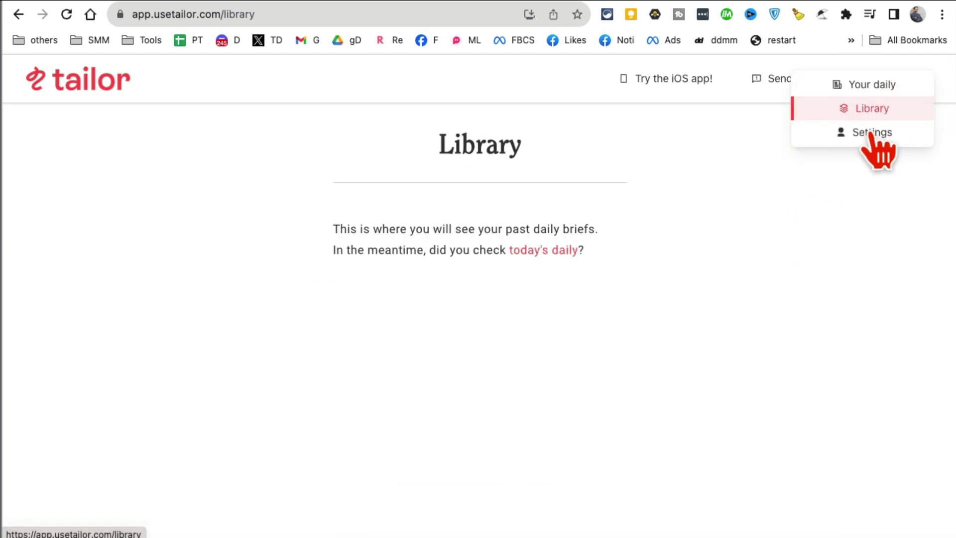
click(953, 3)
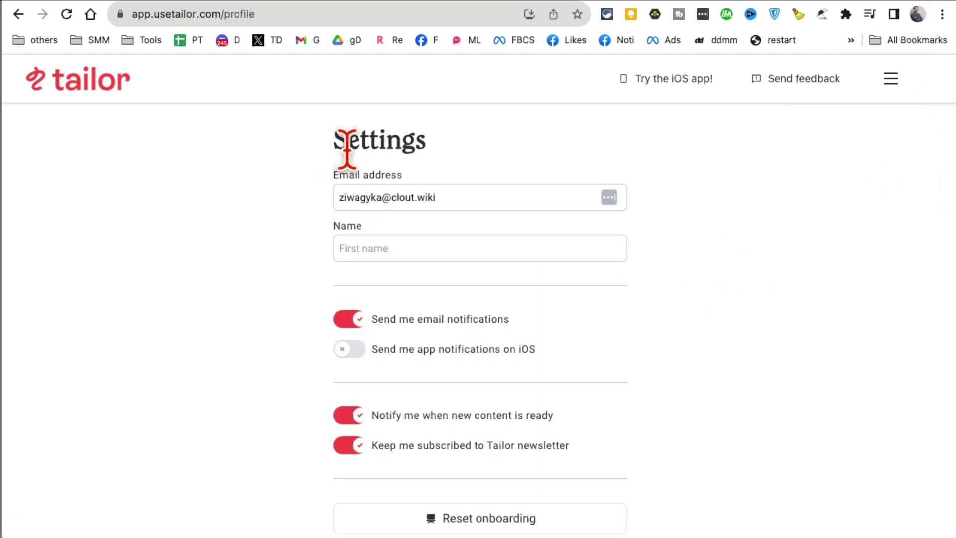
drag(349, 145, 426, 144)
scroll(498, 428, down, 1)
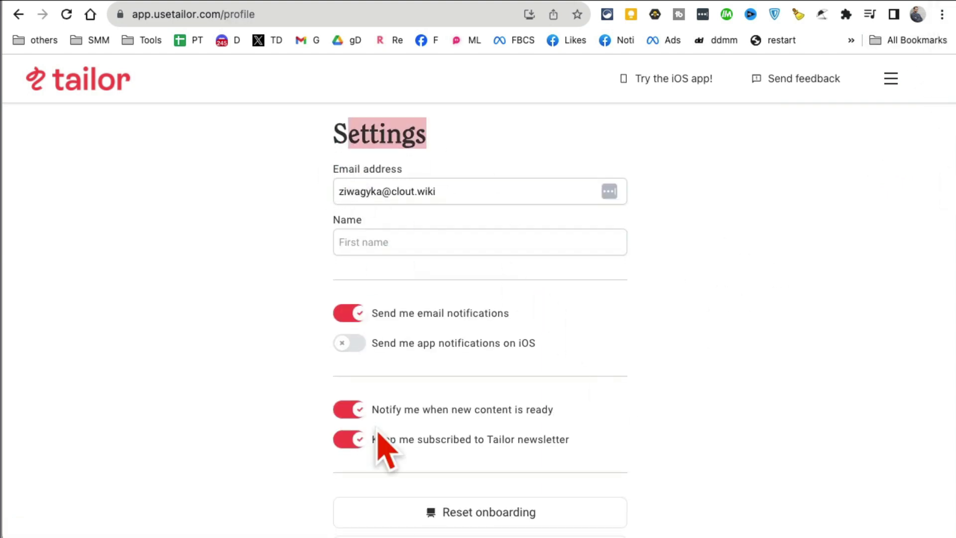
- Reset the onboarding and begin creating the first Daily
click(479, 513)
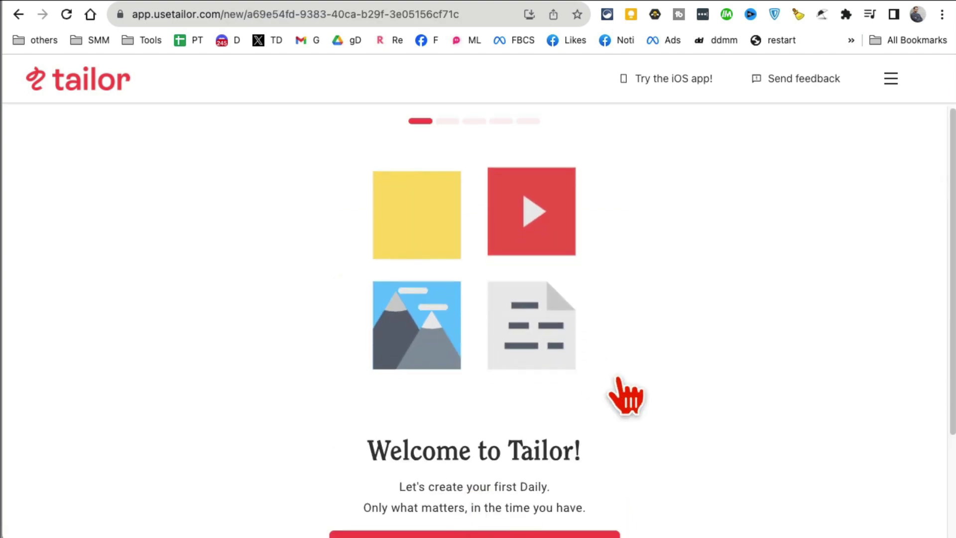
scroll(612, 419, down, 3)
click(539, 413)
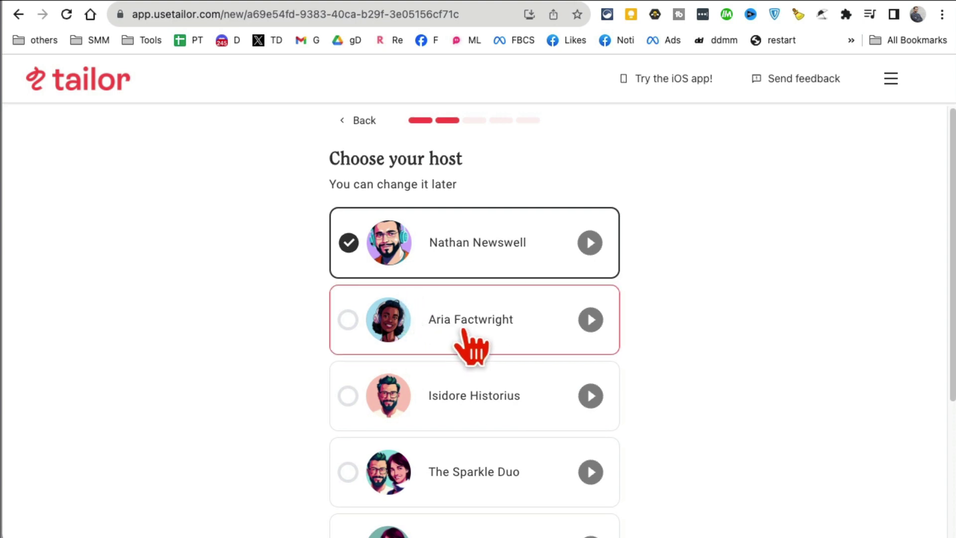
scroll(469, 344, down, 2)
scroll(468, 344, down, 2)
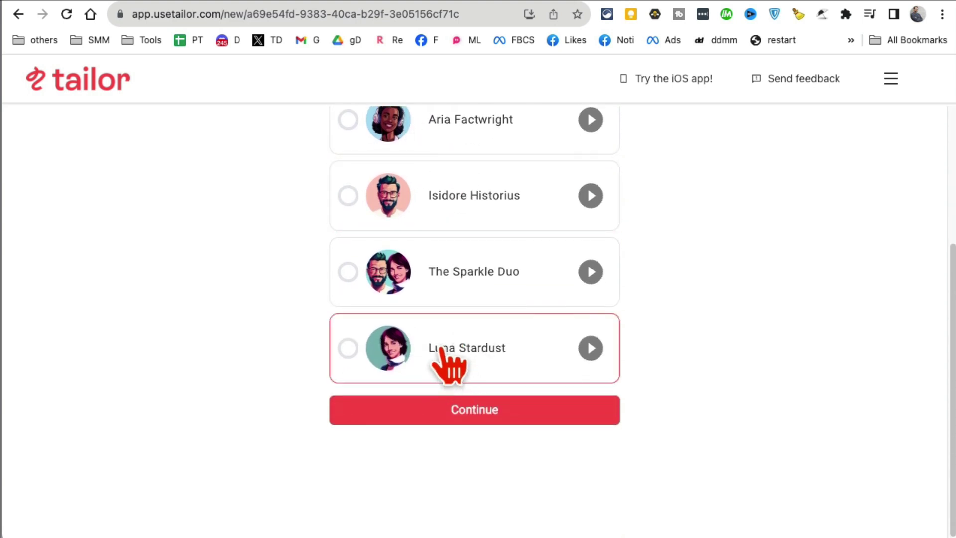
- Accept default host, interests, short length, publications and 9:00 am delivery, then switch to lalals
click(463, 413)
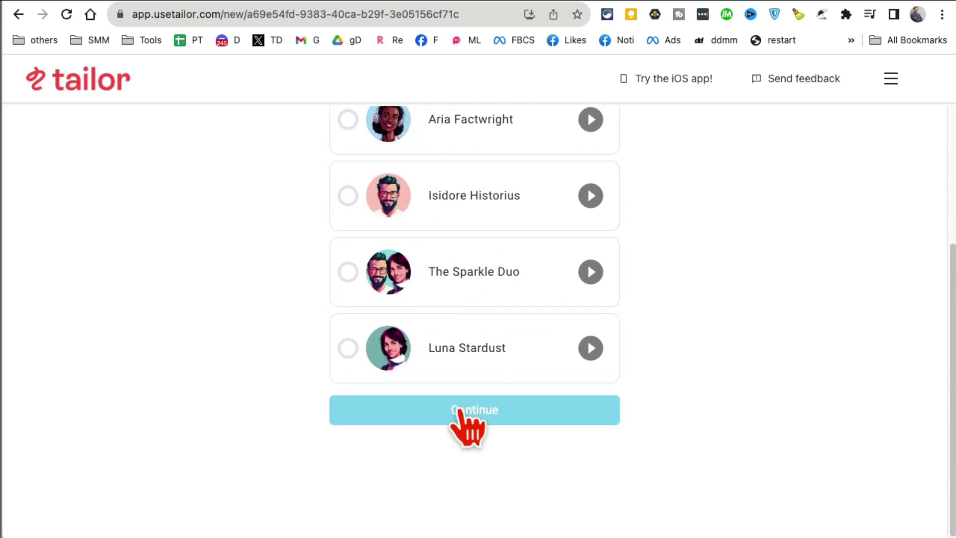
scroll(448, 244, down, 3)
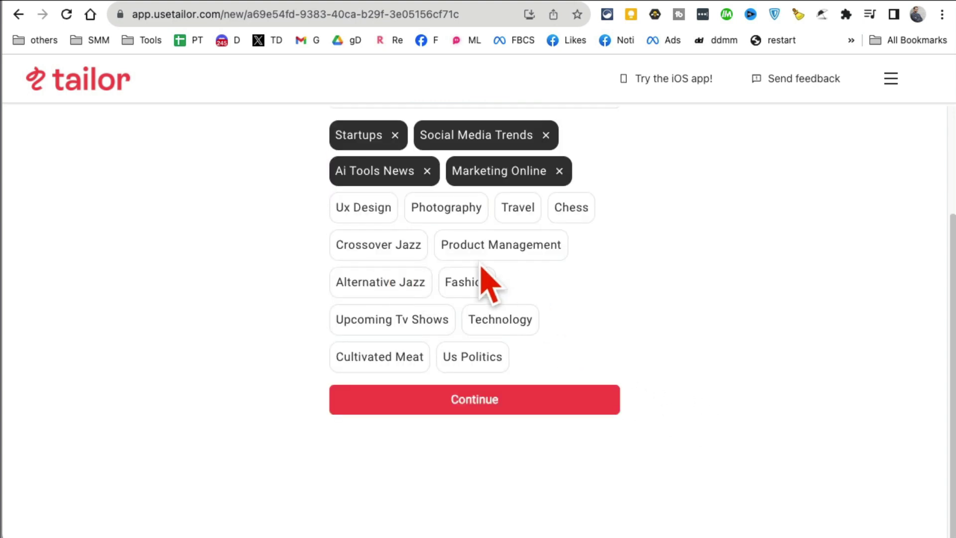
click(506, 431)
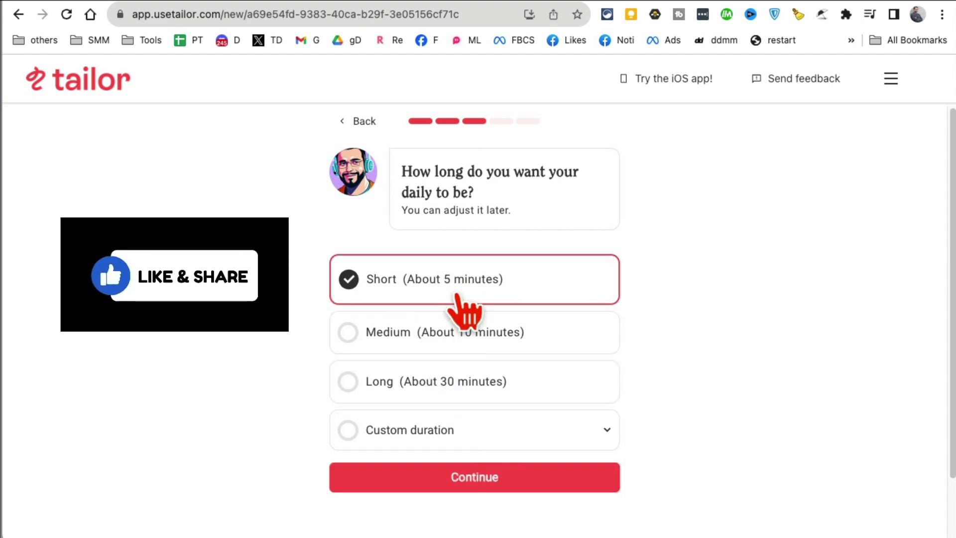
click(474, 486)
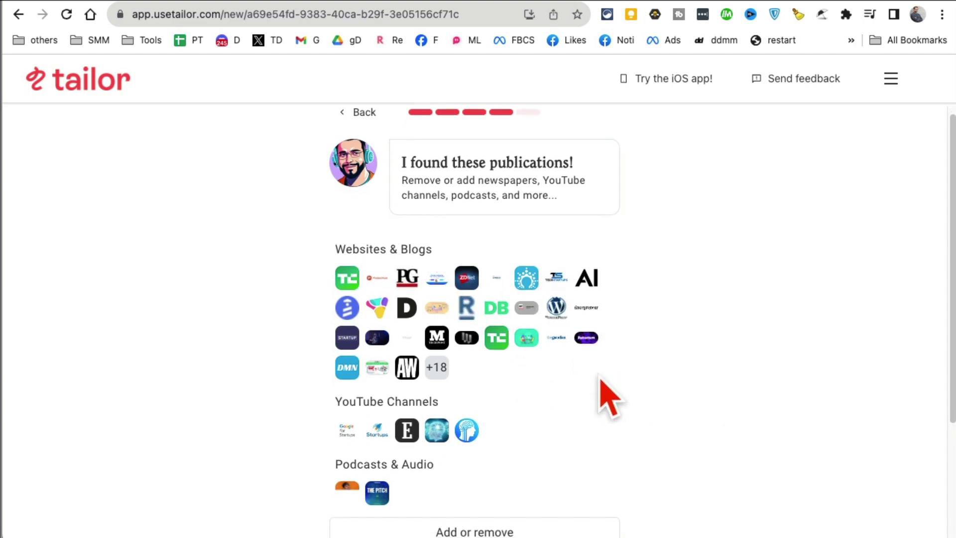
scroll(598, 389, down, 3)
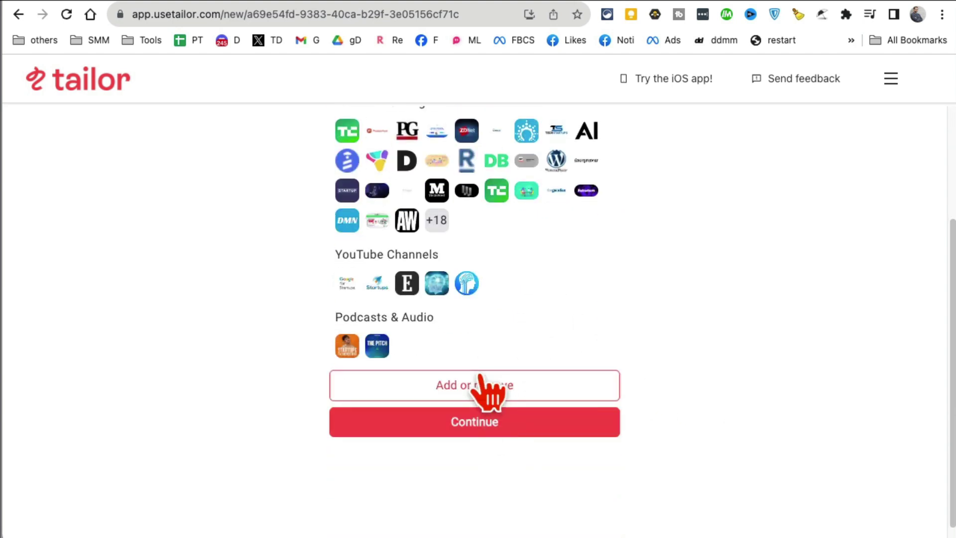
click(495, 430)
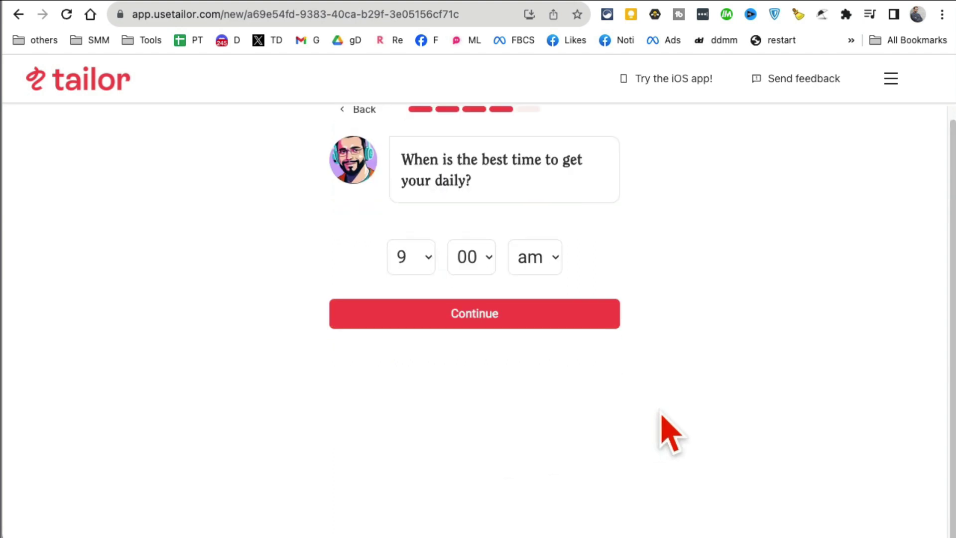
click(481, 318)
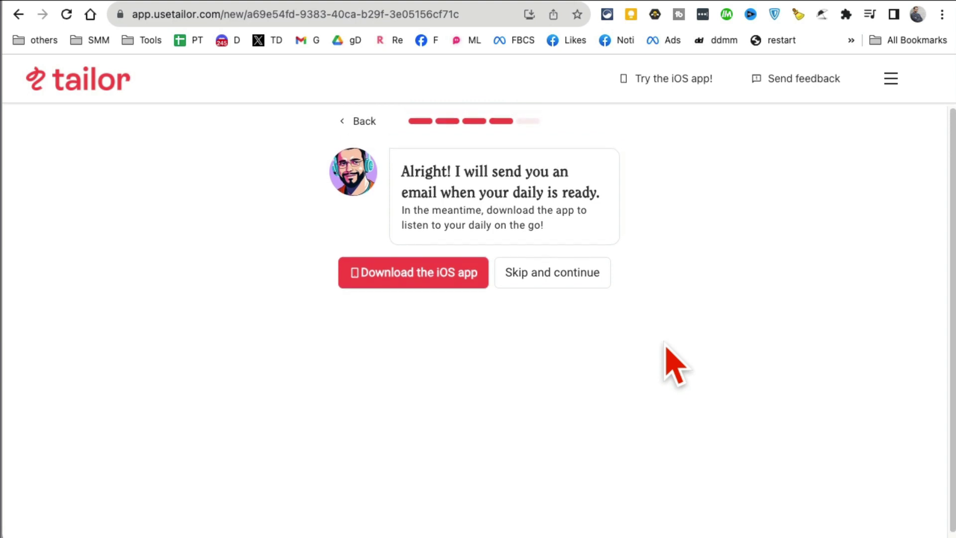
click(542, 288)
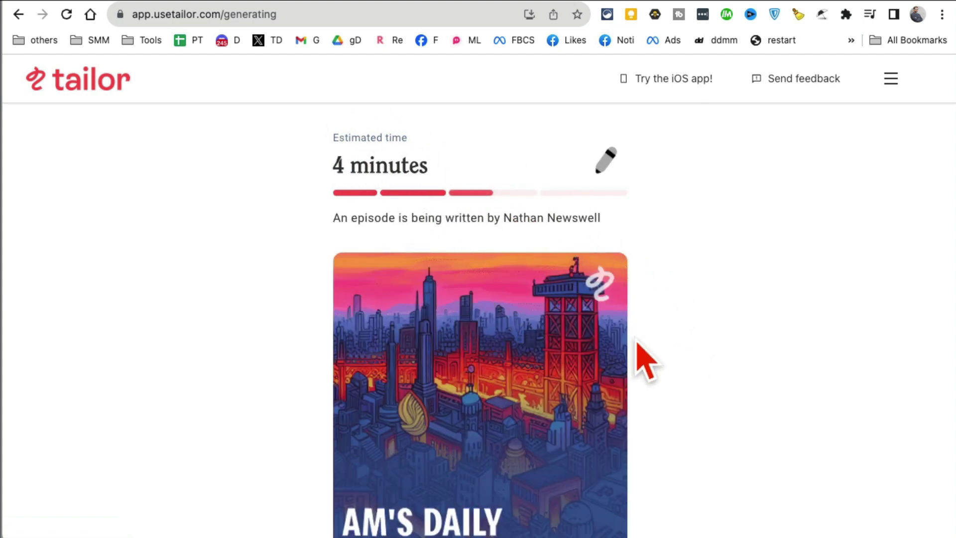
scroll(602, 378, down, 1)
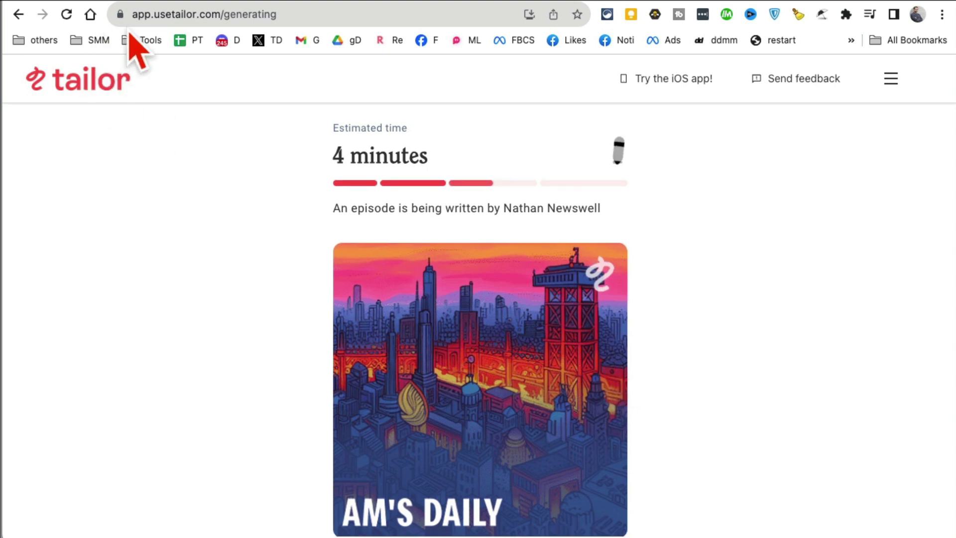
click(631, 4)
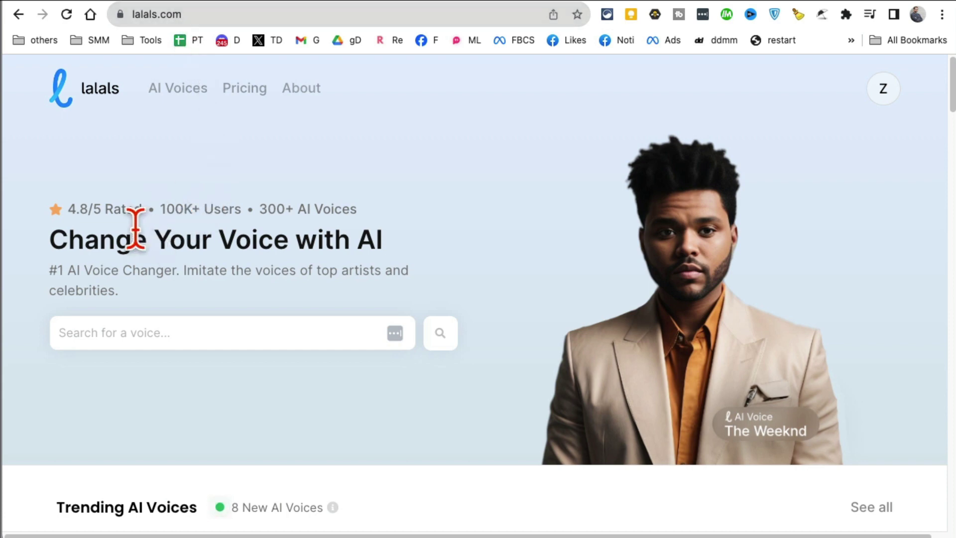
- Open the Drake voice from Trending AI Voices and scroll to its audio upload area
drag(99, 237, 392, 259)
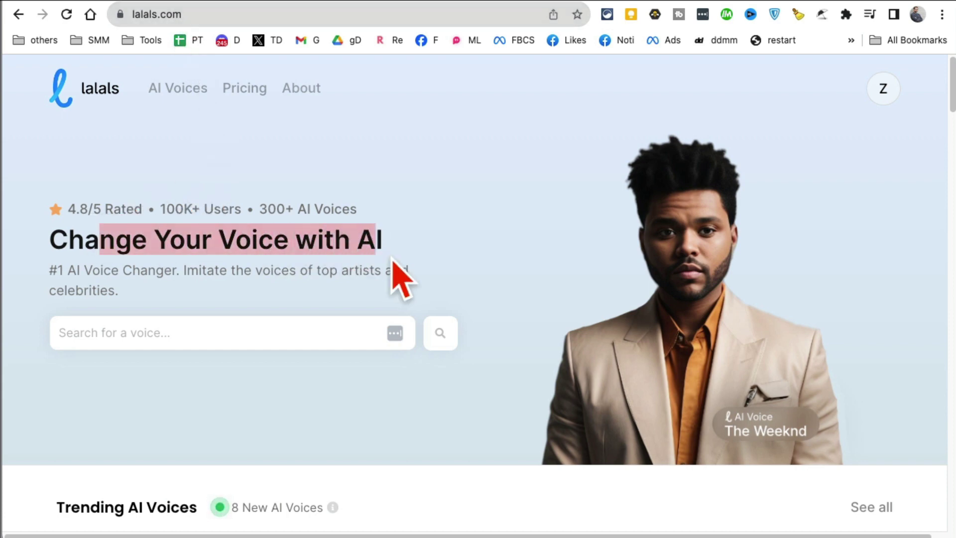
scroll(396, 266, down, 1)
drag(171, 259, 84, 259)
scroll(254, 258, down, 5)
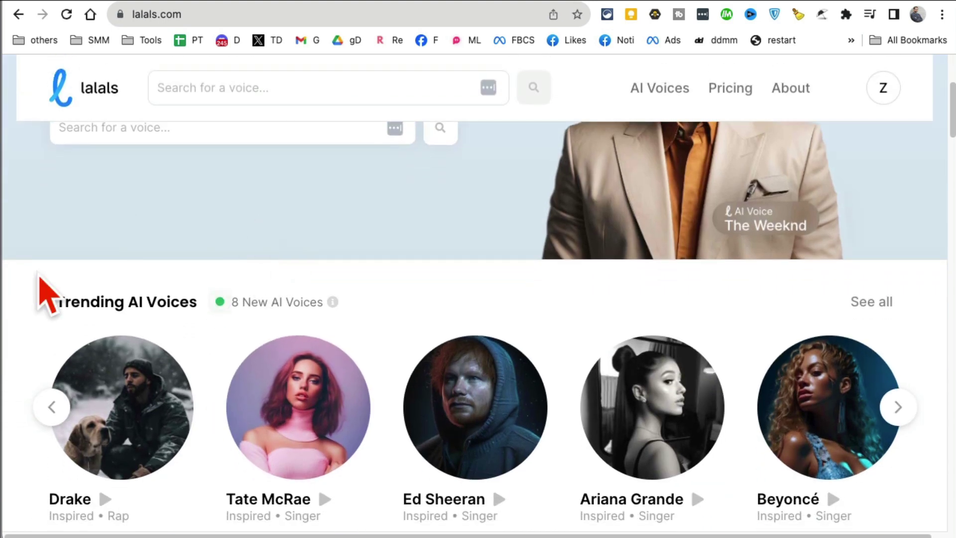
click(115, 396)
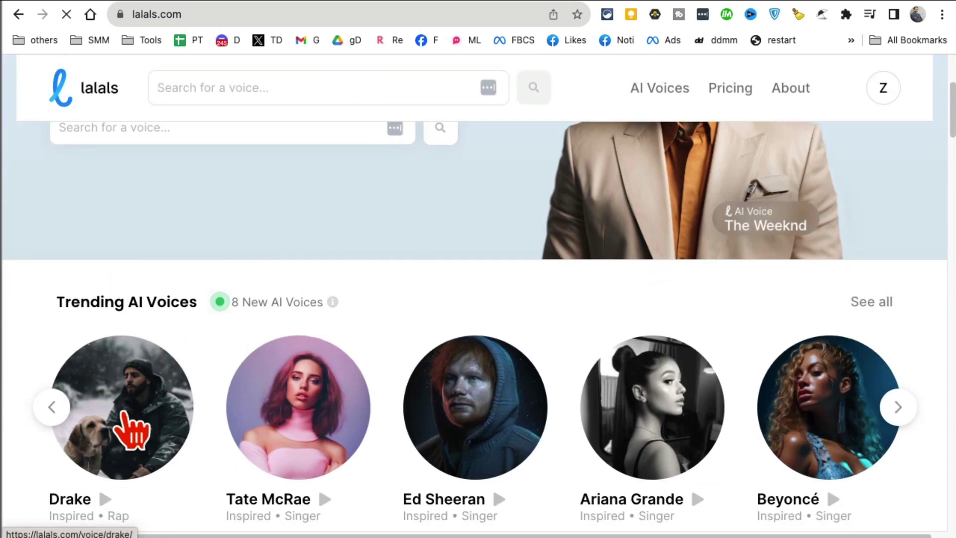
scroll(148, 432, down, 1)
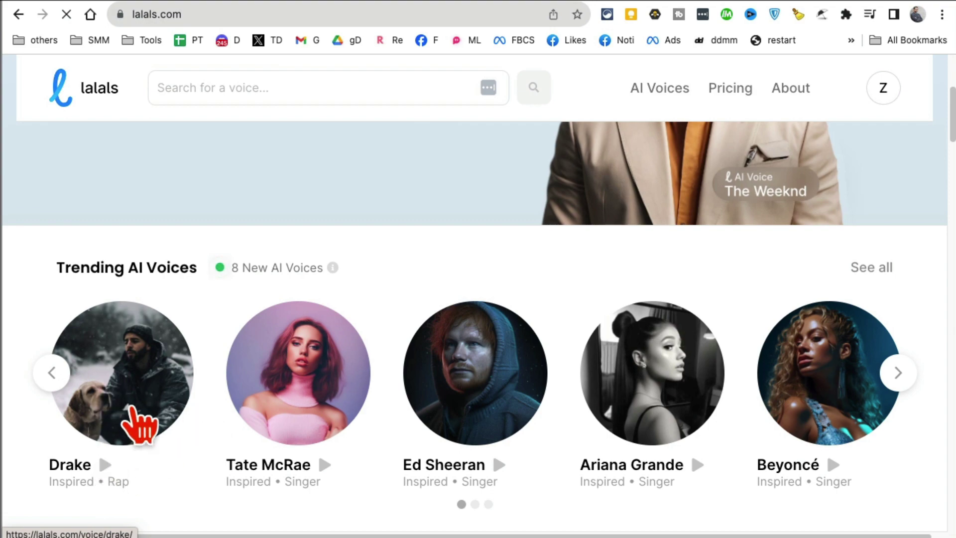
scroll(130, 413, down, 3)
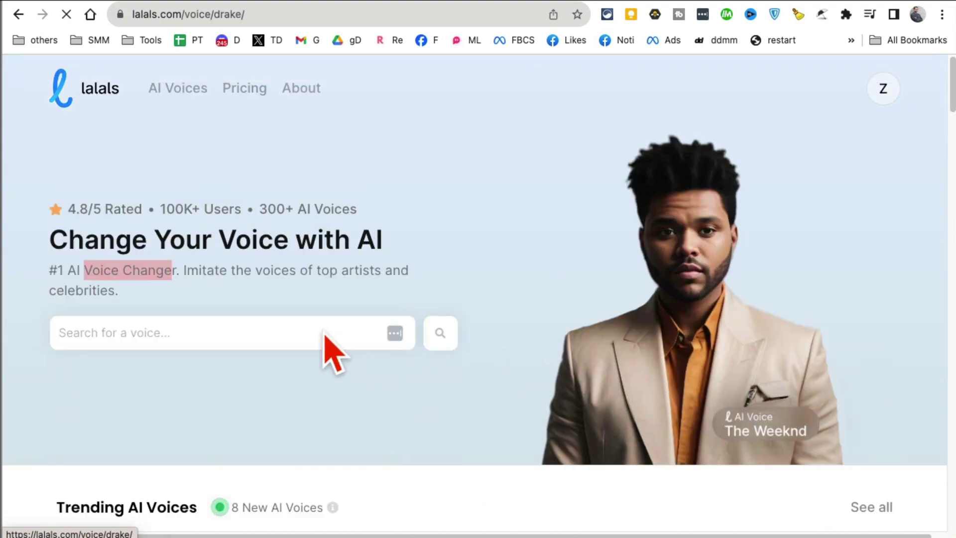
scroll(416, 352, down, 5)
scroll(228, 159, up, 4)
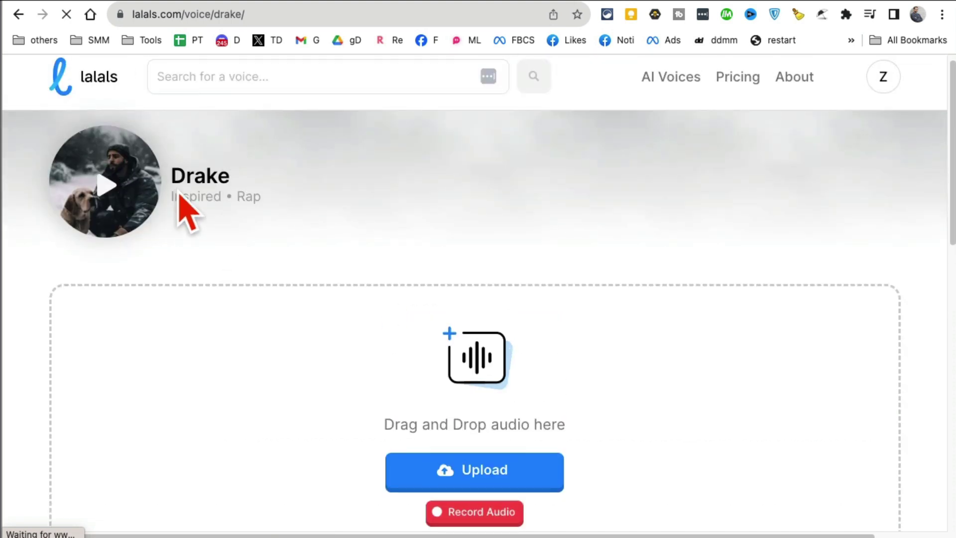
scroll(493, 351, down, 2)
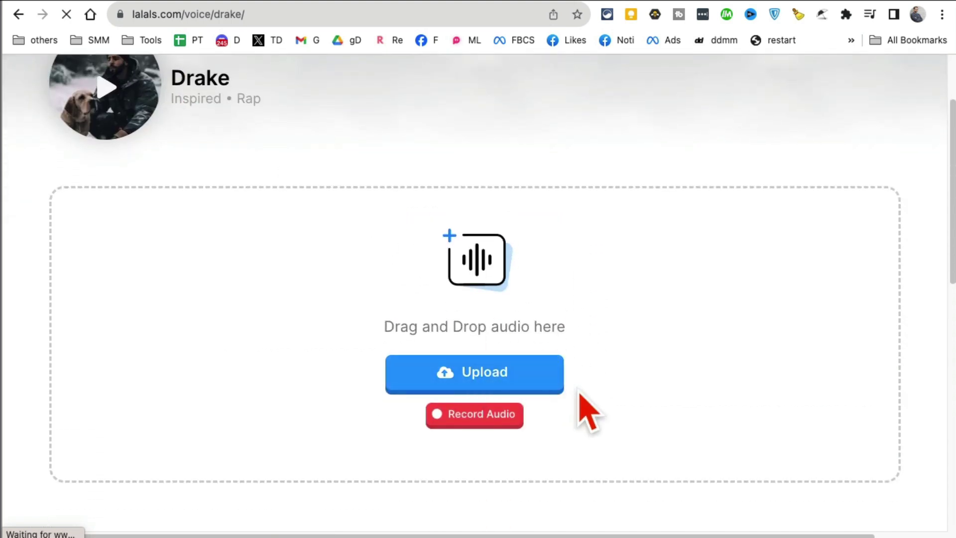
- Record a short microphone voice clip for Drake voice conversion
click(471, 424)
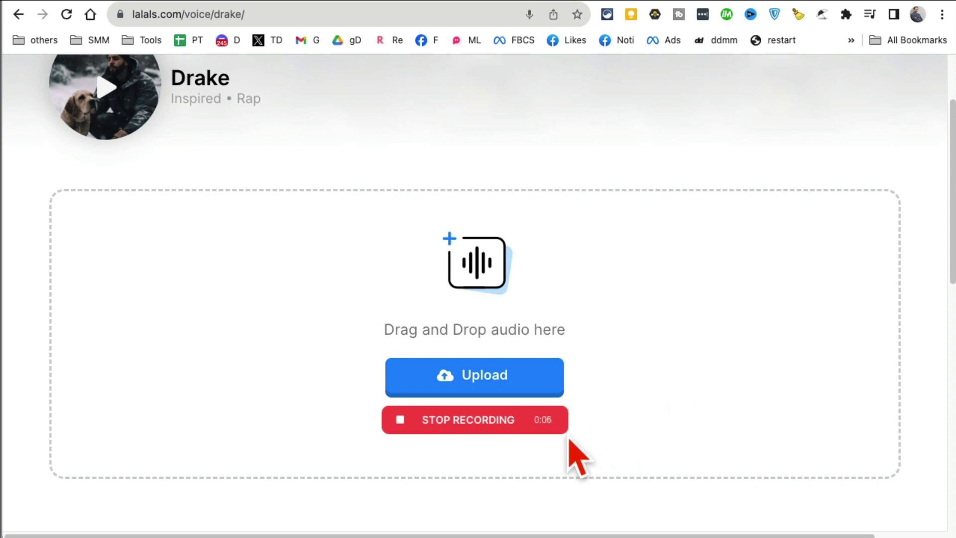
click(457, 423)
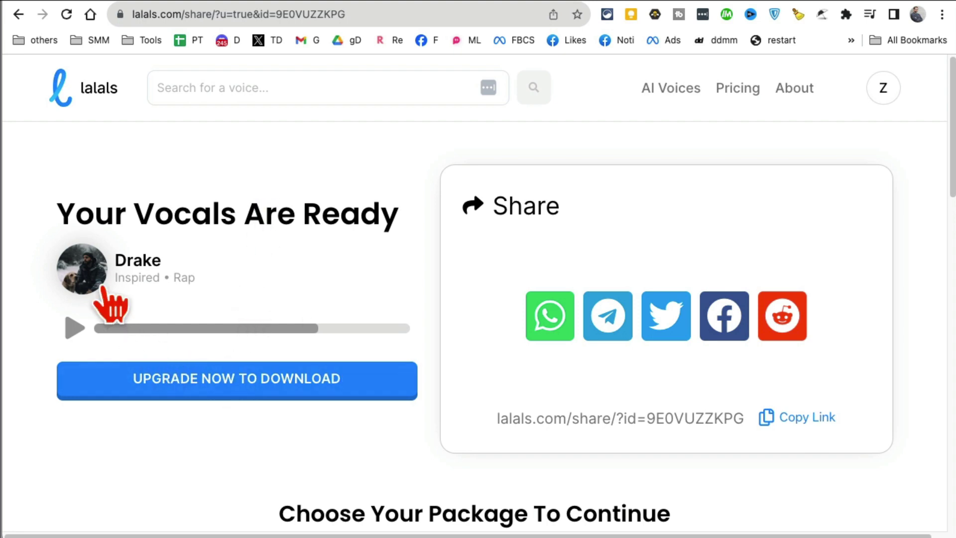
- Scroll the pricing, return to the lalals homepage, and switch to the Travelnaut tab
scroll(730, 334, down, 2)
scroll(352, 277, down, 10)
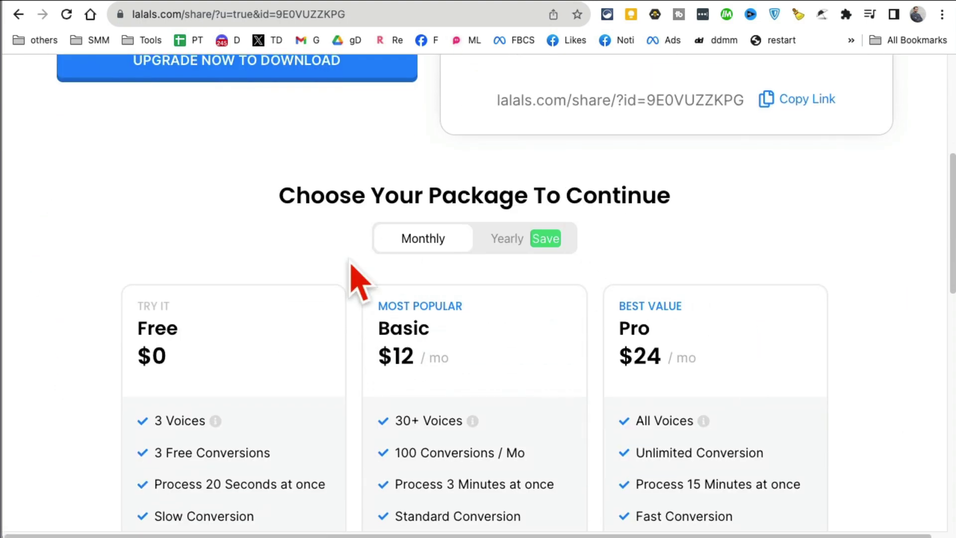
scroll(348, 284, up, 12)
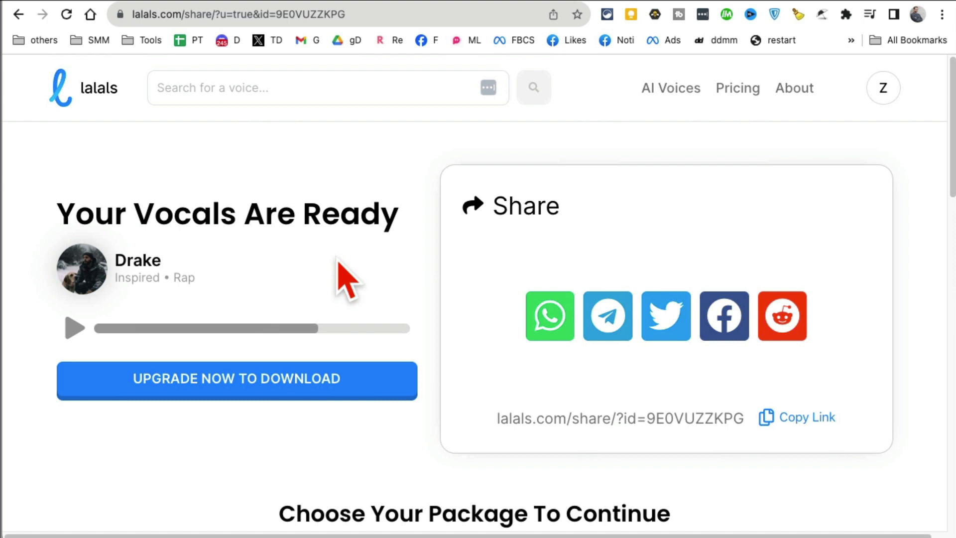
click(91, 87)
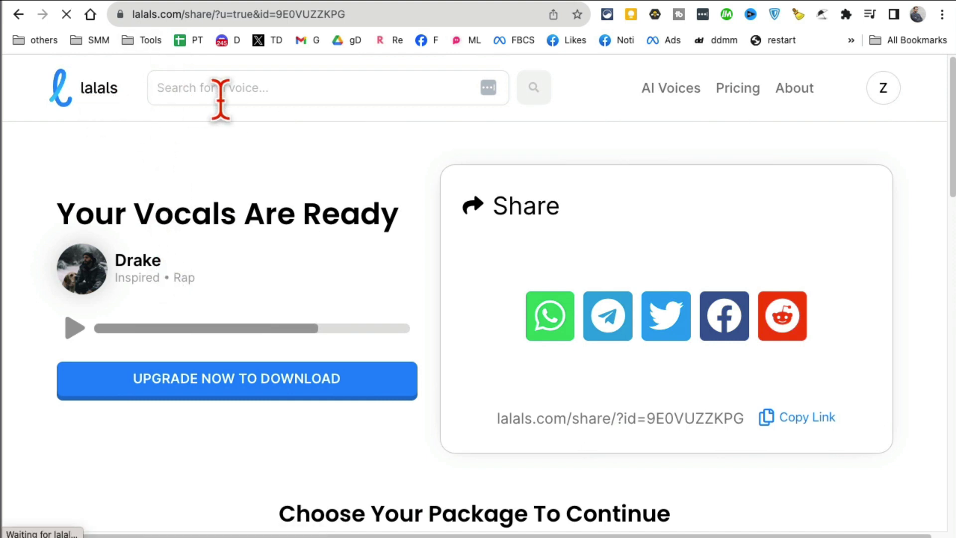
click(722, 2)
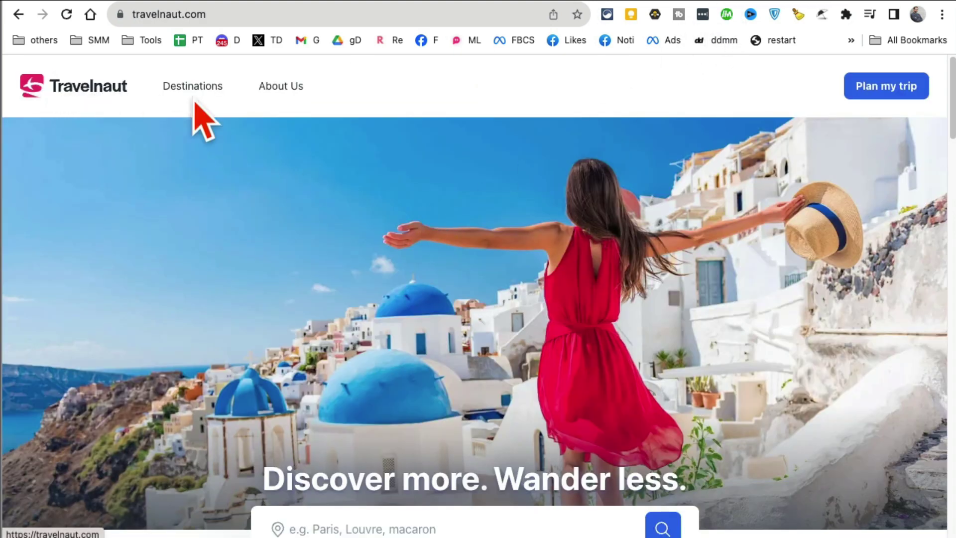
- Browse the popular destination suggestions and scroll through the Rome, Italy itinerary listings
scroll(433, 249, down, 3)
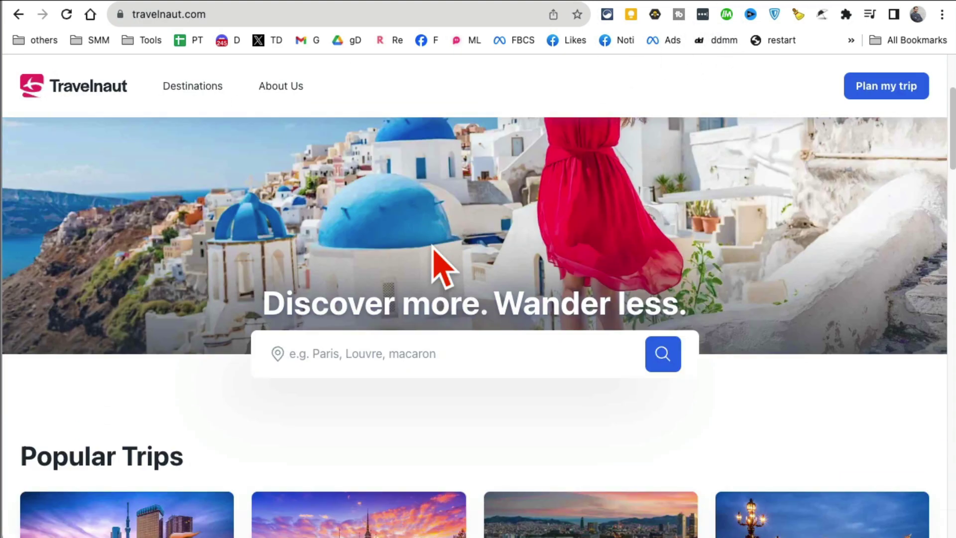
click(429, 355)
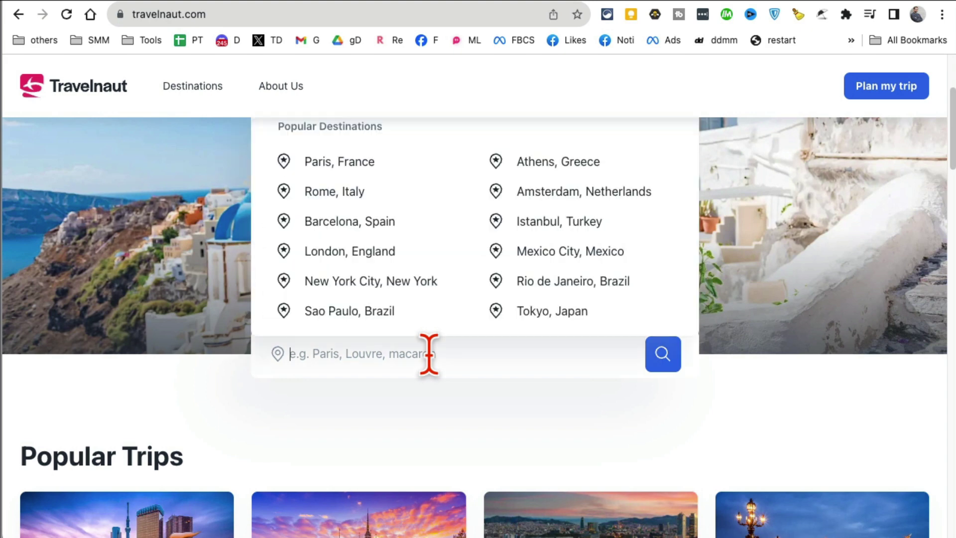
scroll(430, 354, up, 1)
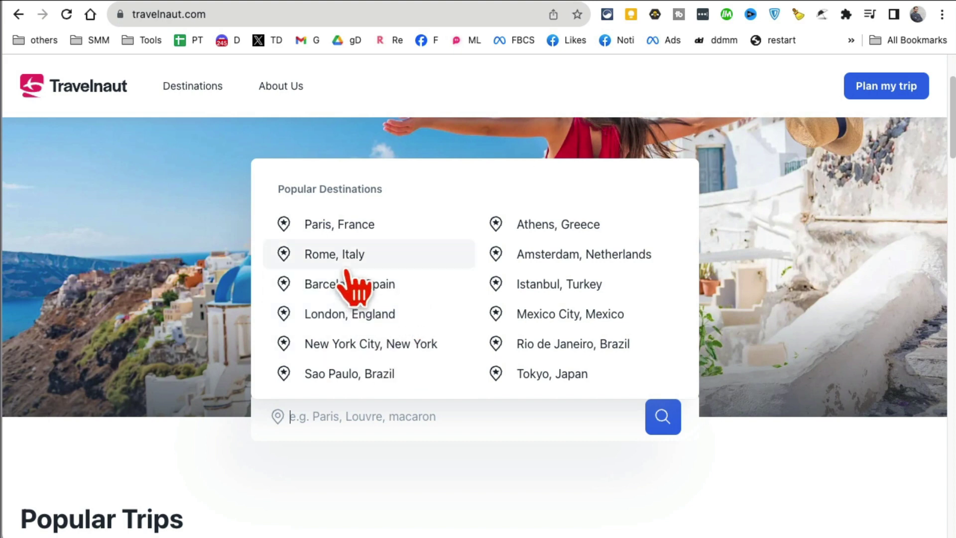
key(Escape)
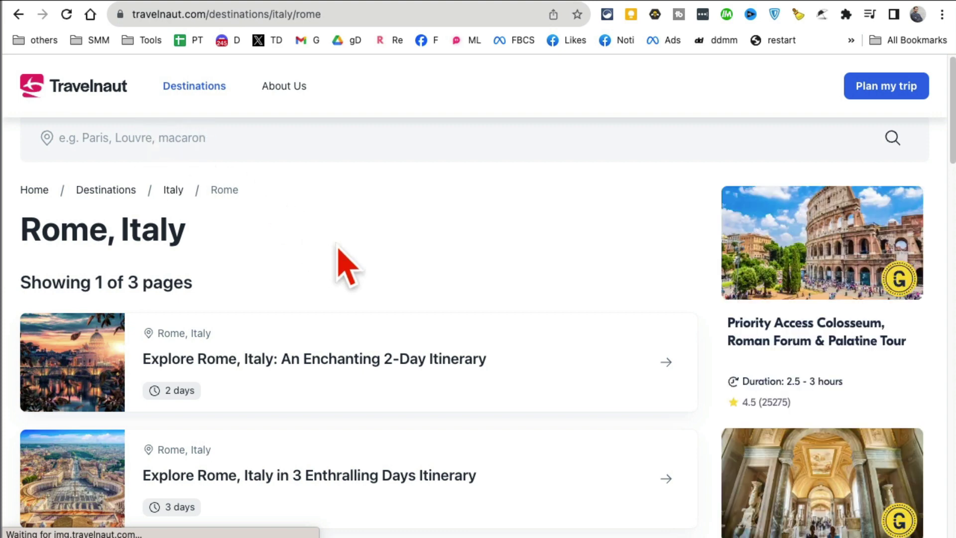
scroll(344, 267, down, 2)
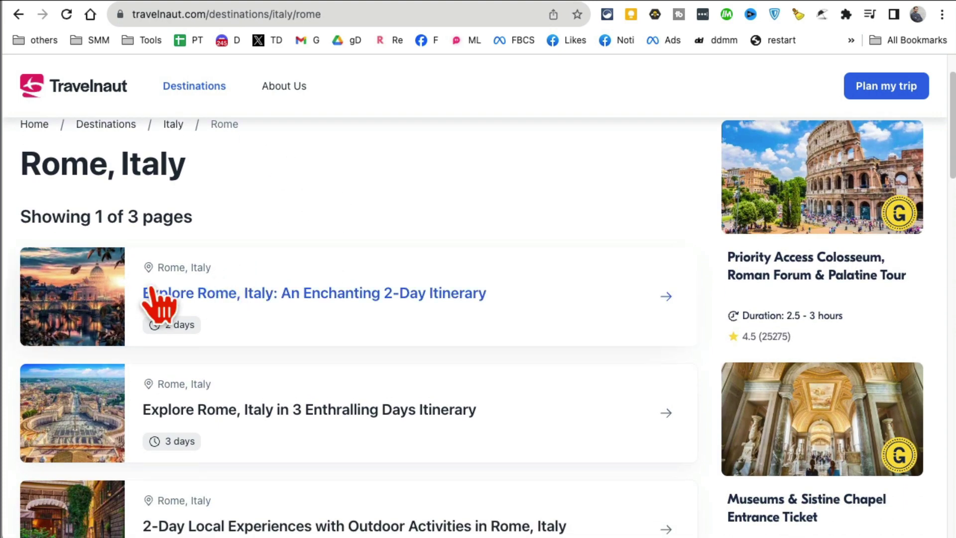
scroll(491, 331, down, 1)
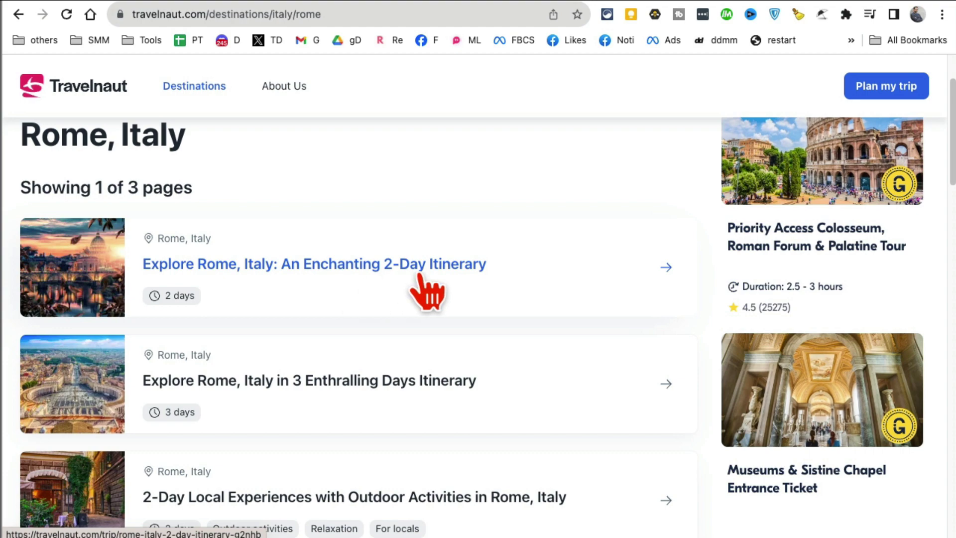
scroll(442, 292, down, 3)
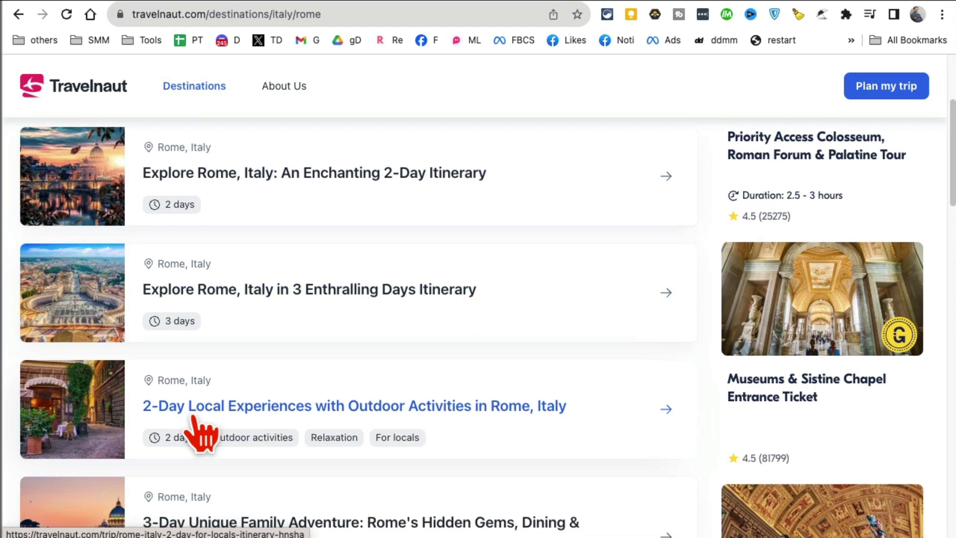
scroll(546, 423, down, 5)
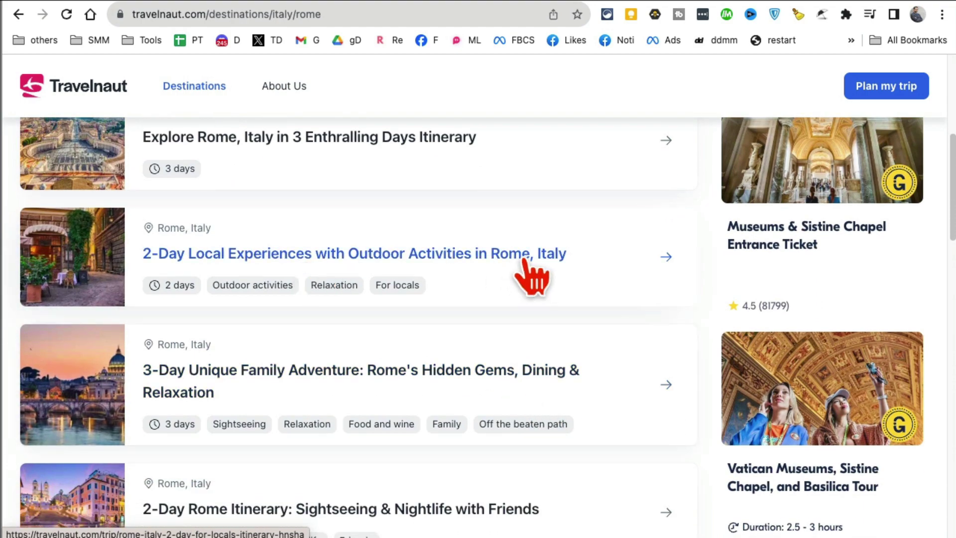
- Open the 2-Day Local Experiences Rome itinerary and select its Day 1 Morning paragraph
click(269, 253)
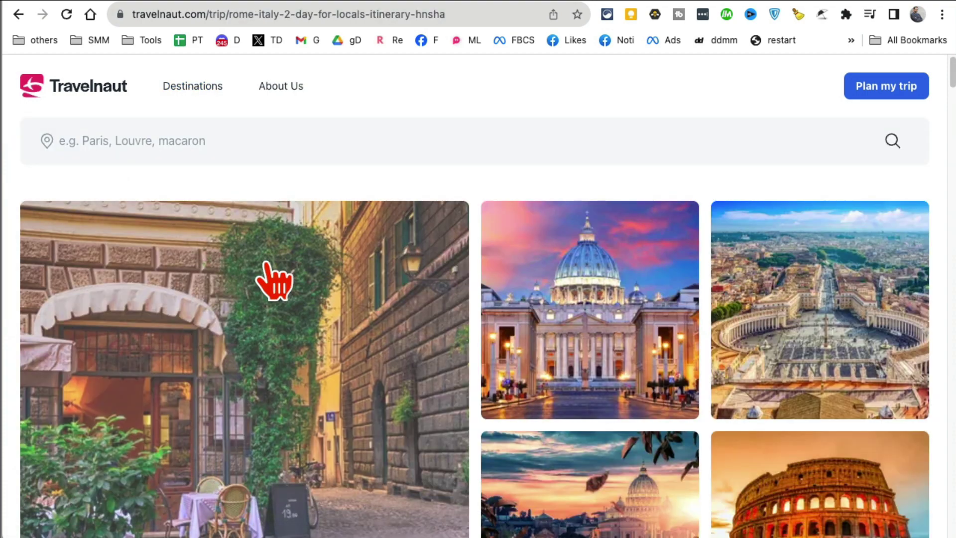
scroll(274, 281, down, 15)
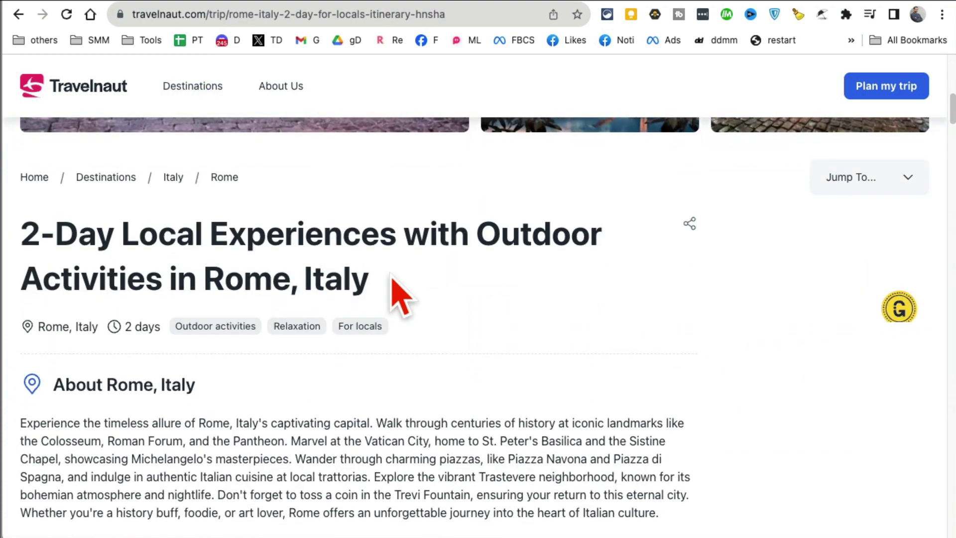
scroll(304, 272, down, 3)
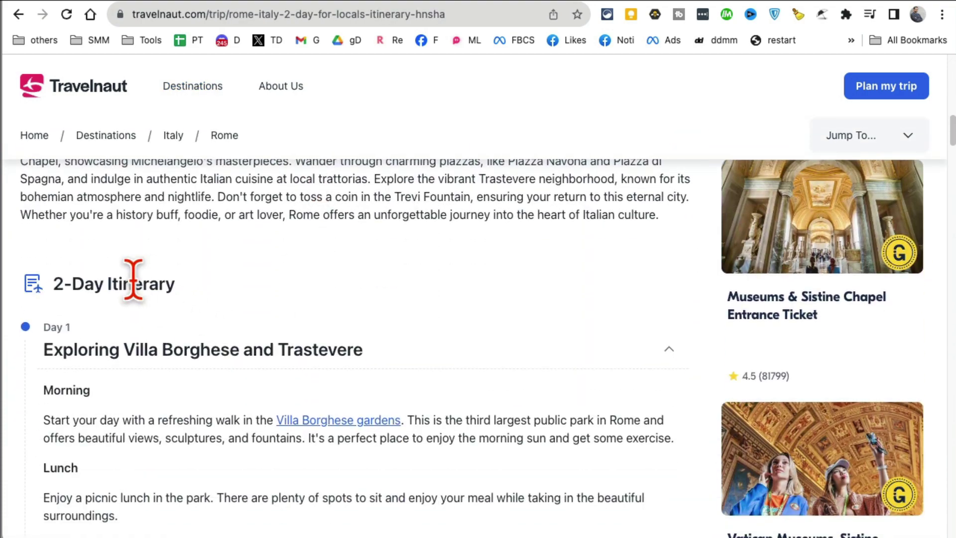
scroll(389, 299, down, 5)
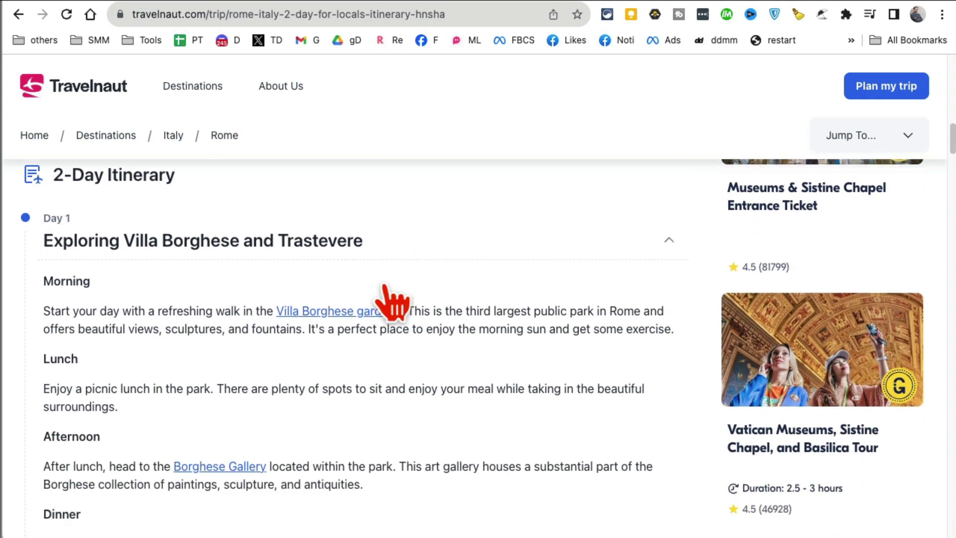
triple_click(173, 198)
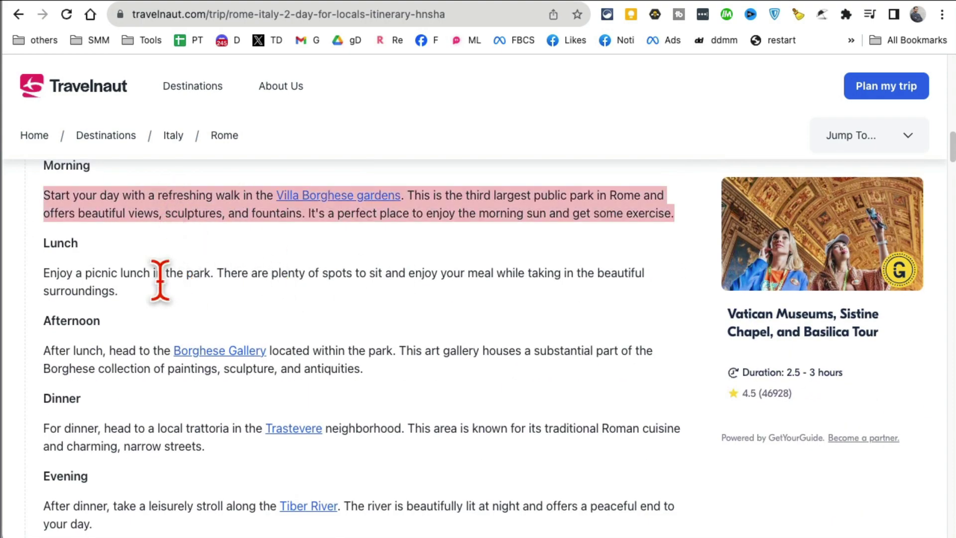
- Look over the rest of the day plan and map, then go to the Rizemail summarizer
scroll(523, 299, down, 15)
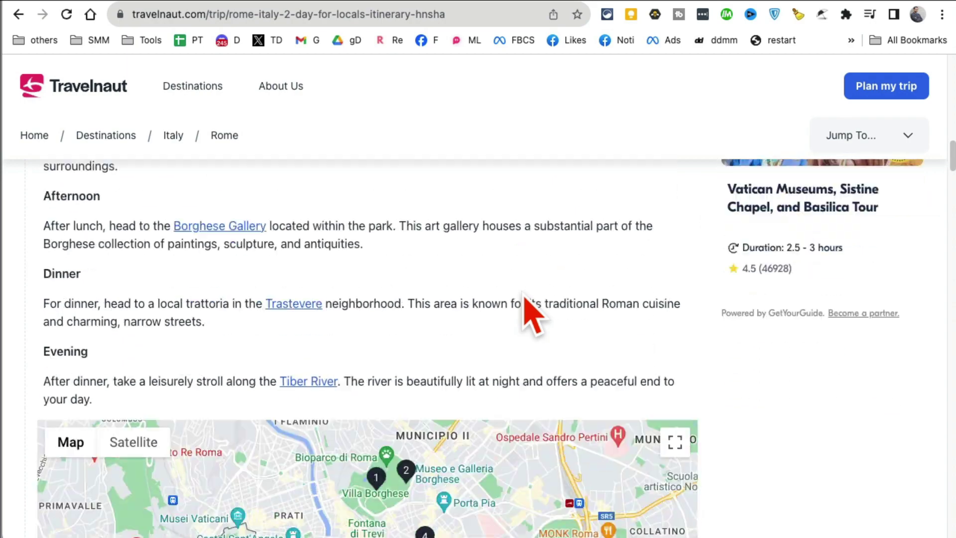
scroll(771, 326, up, 12)
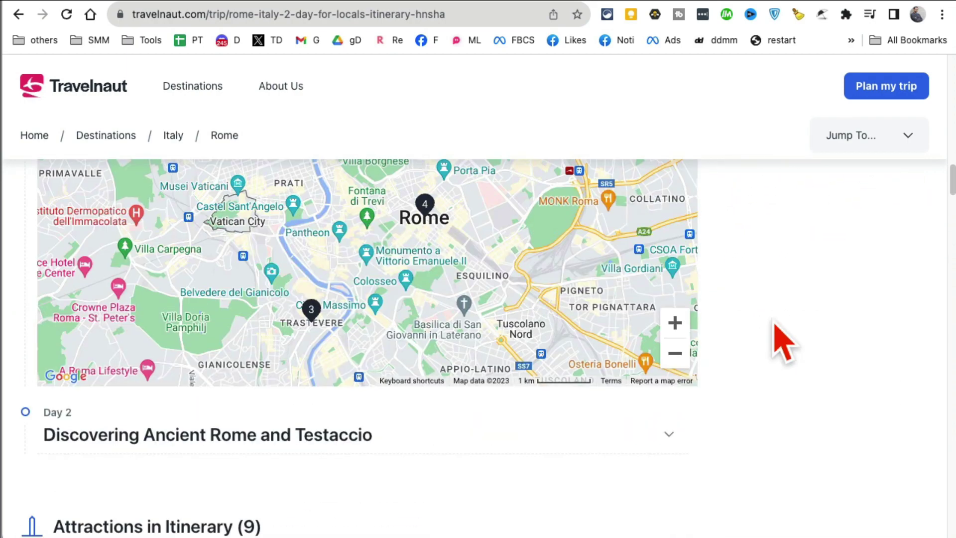
scroll(461, 284, down, 3)
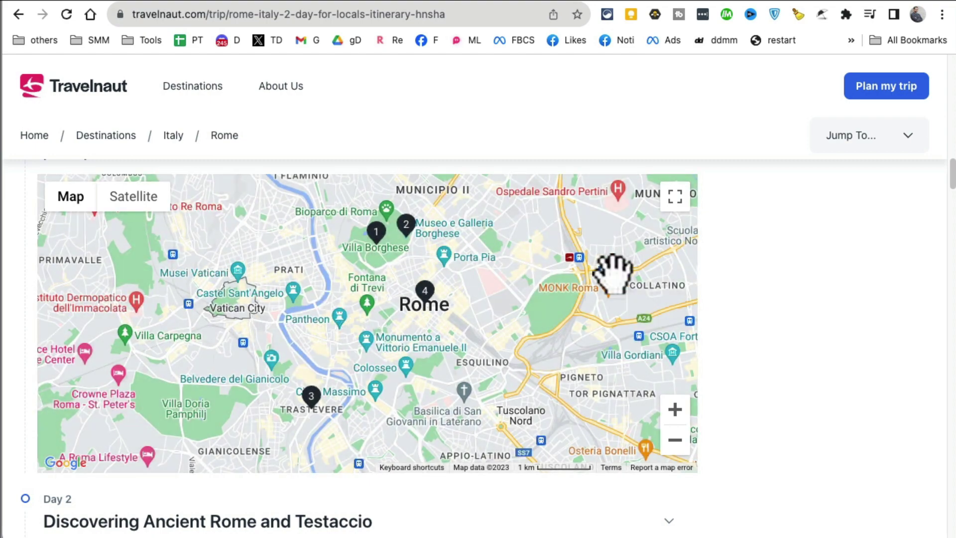
click(820, 2)
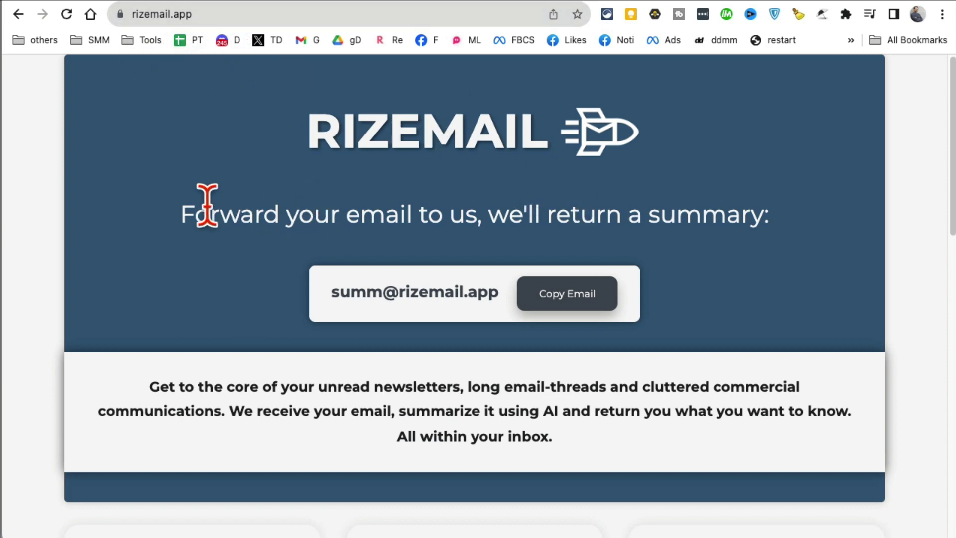
drag(208, 212, 340, 216)
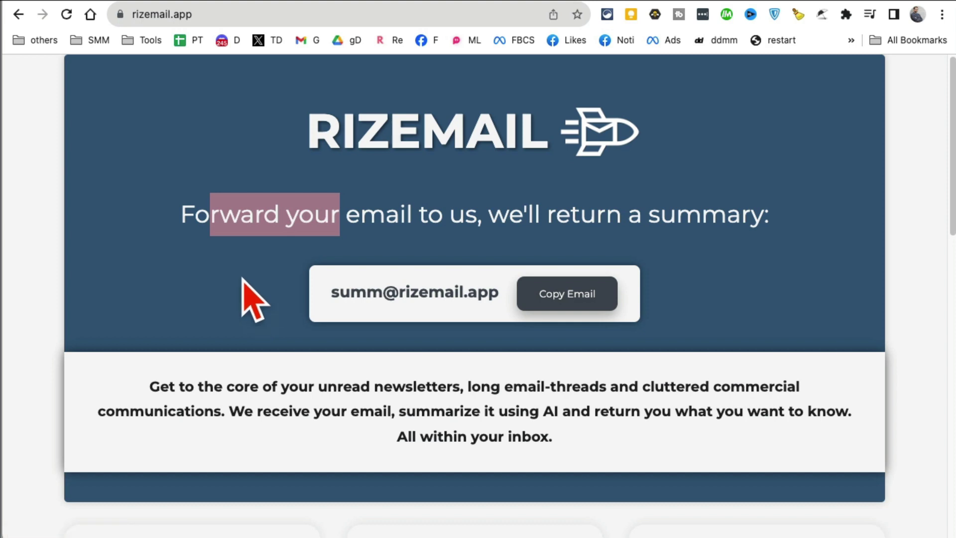
click(255, 226)
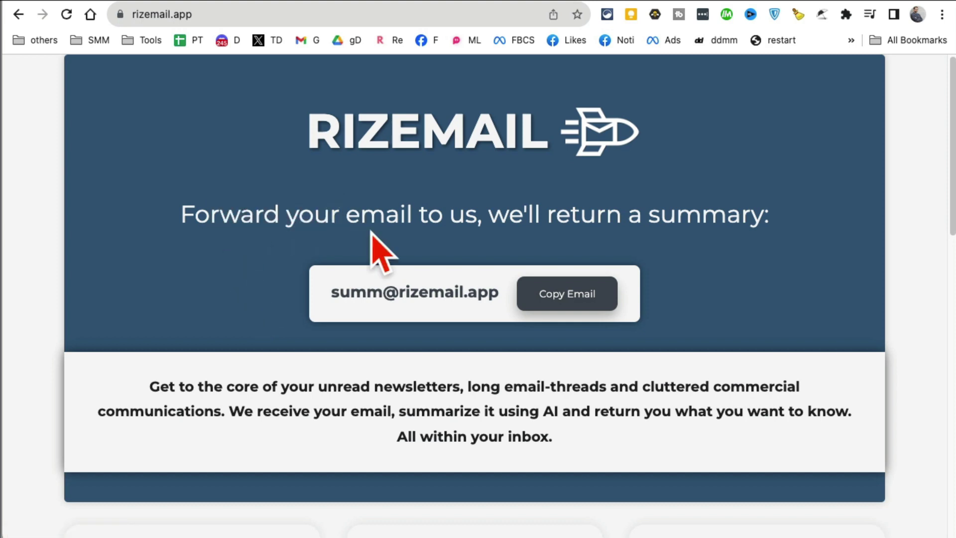
mouse_move(331, 299)
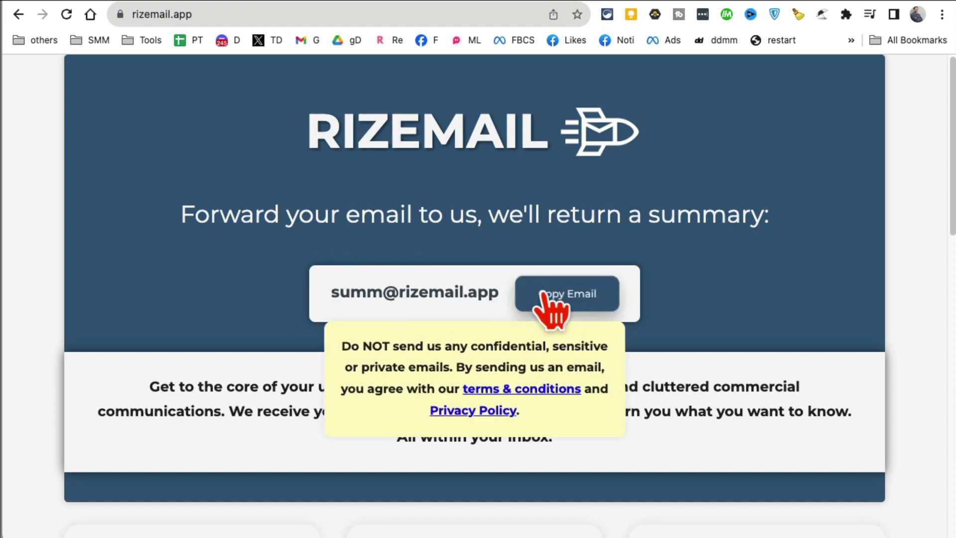
triple_click(345, 206)
click(598, 206)
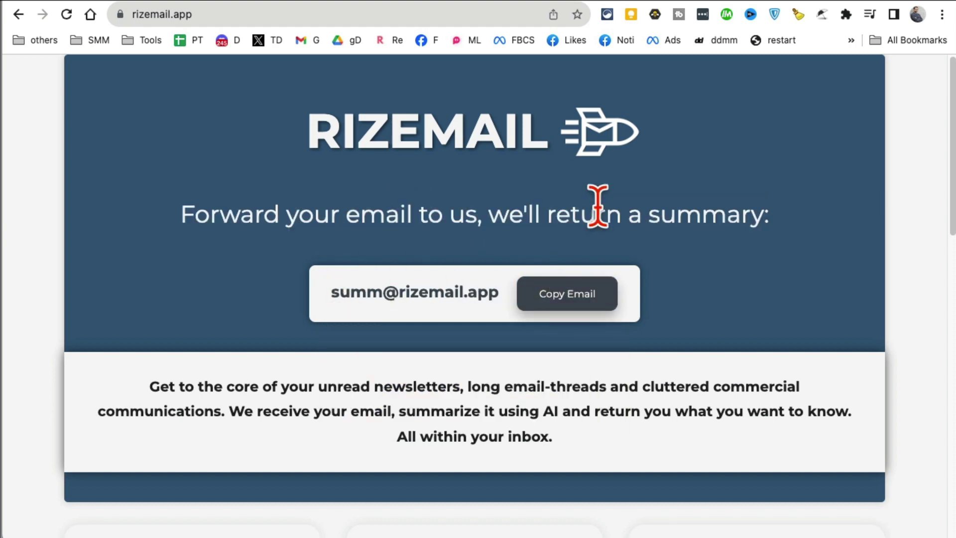
triple_click(630, 209)
scroll(724, 298, down, 1)
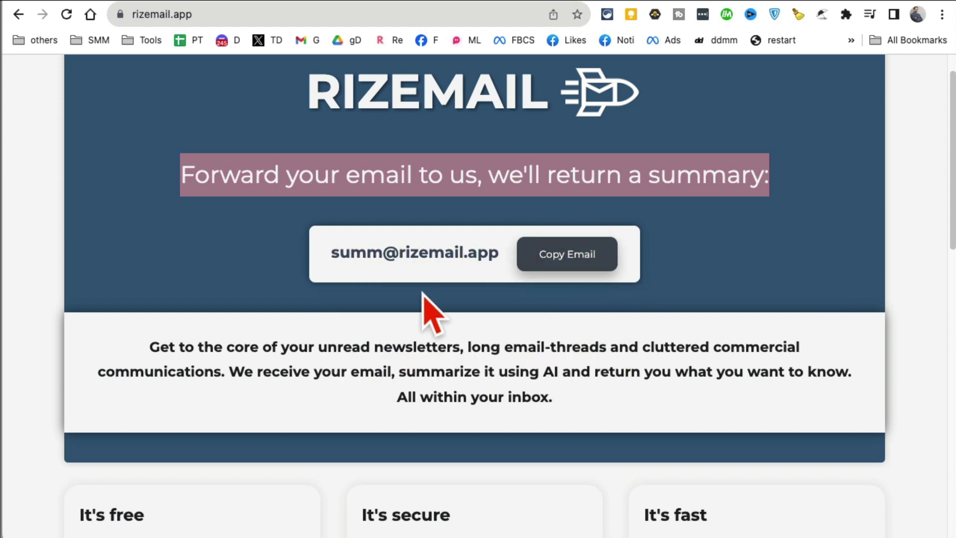
mouse_move(419, 248)
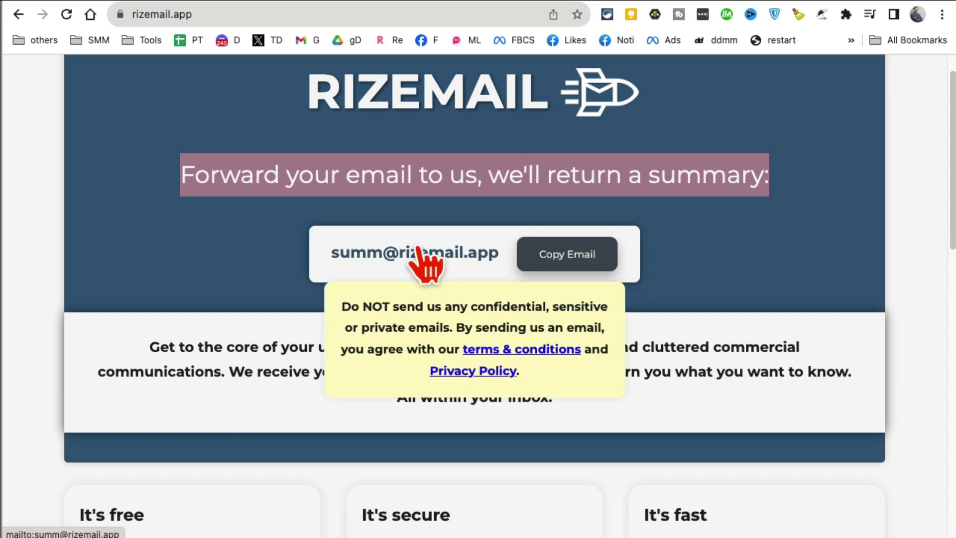
scroll(187, 269, down, 4)
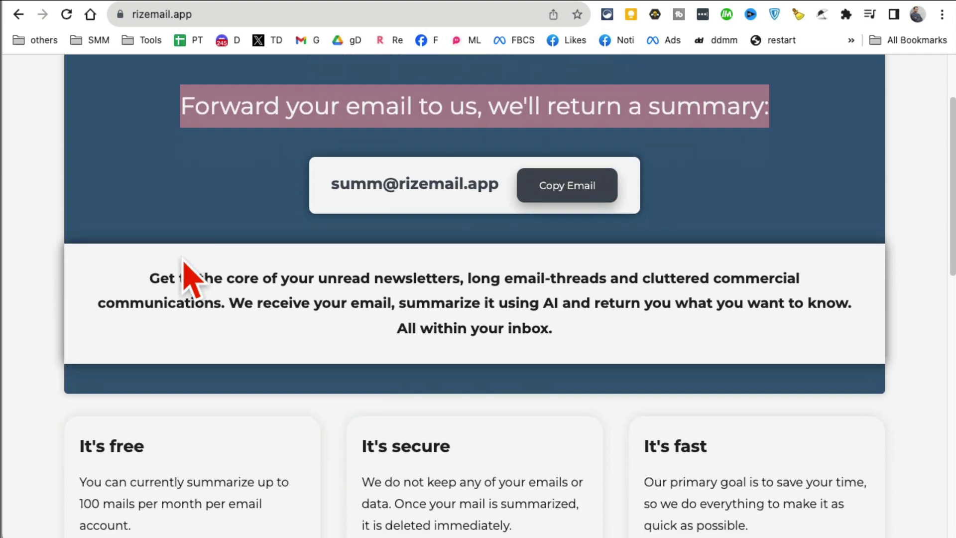
drag(124, 333, 177, 371)
scroll(530, 388, down, 6)
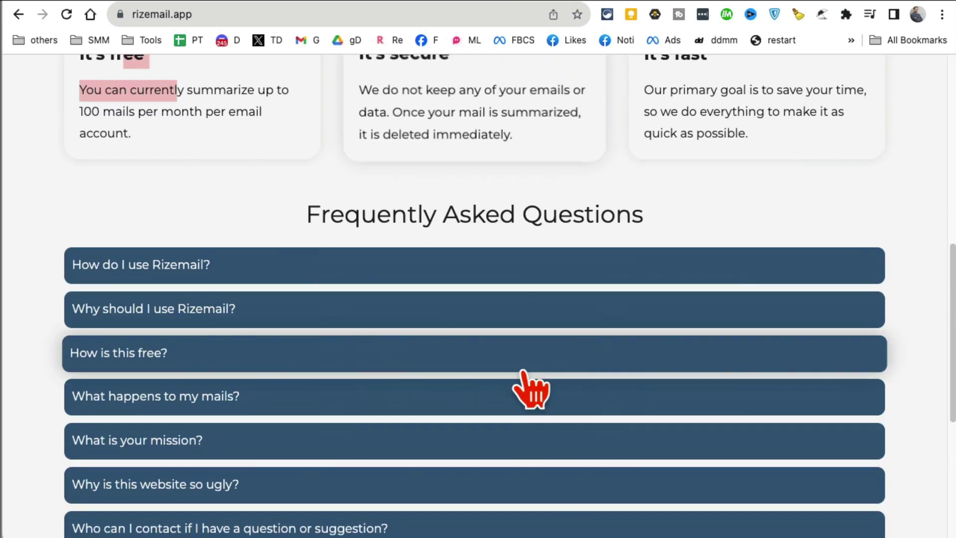
scroll(540, 389, up, 10)
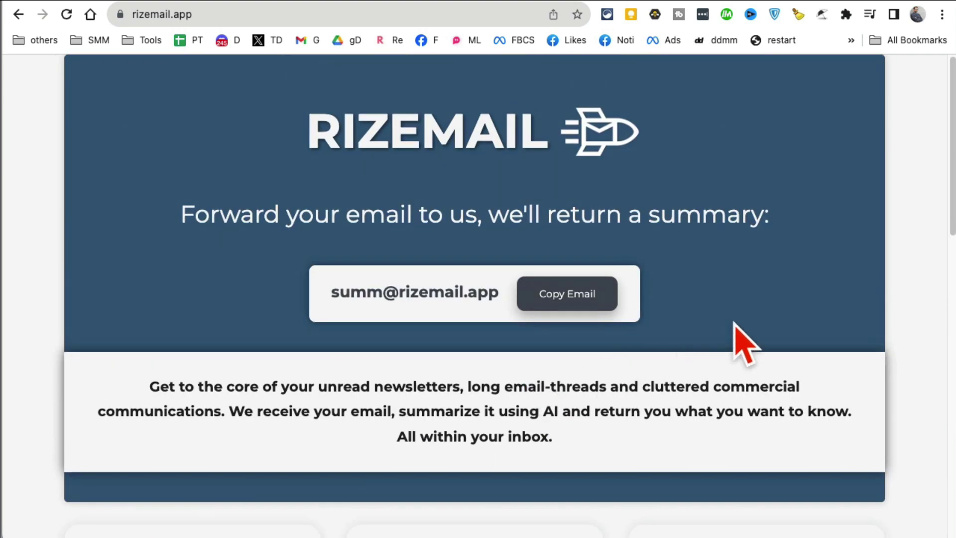